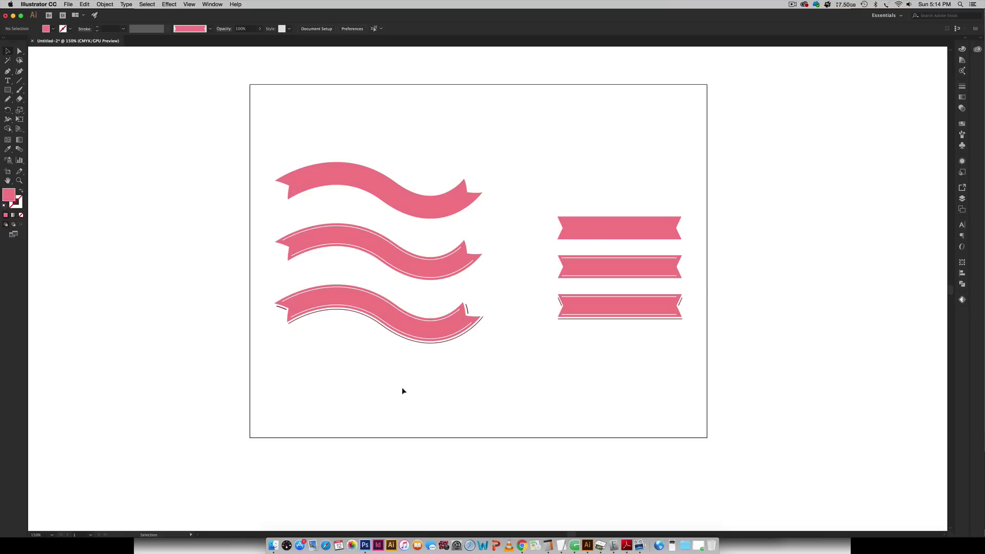
Draw an open wavy path of four anchor points with the Pen tool below the wavy ribbons
{"action": "key", "text": "p"}
{"action": "left_click", "coordinate": [347, 407]}
{"action": "left_click_drag", "start_coordinate": [466, 397], "coordinate": [528, 429]}
{"action": "left_click_drag", "start_coordinate": [619, 413], "coordinate": [632, 405]}
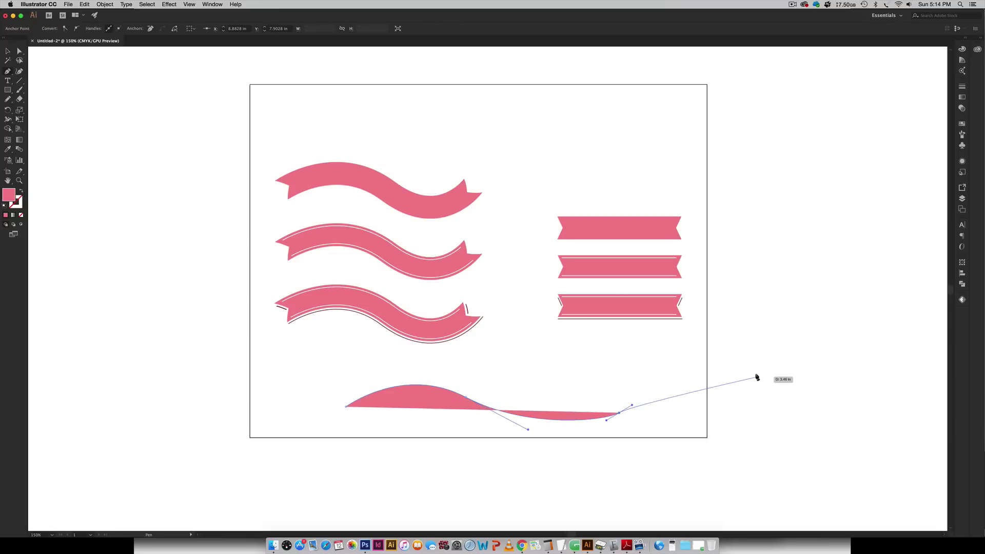
{"action": "left_click_drag", "start_coordinate": [757, 378], "coordinate": [800, 405]}
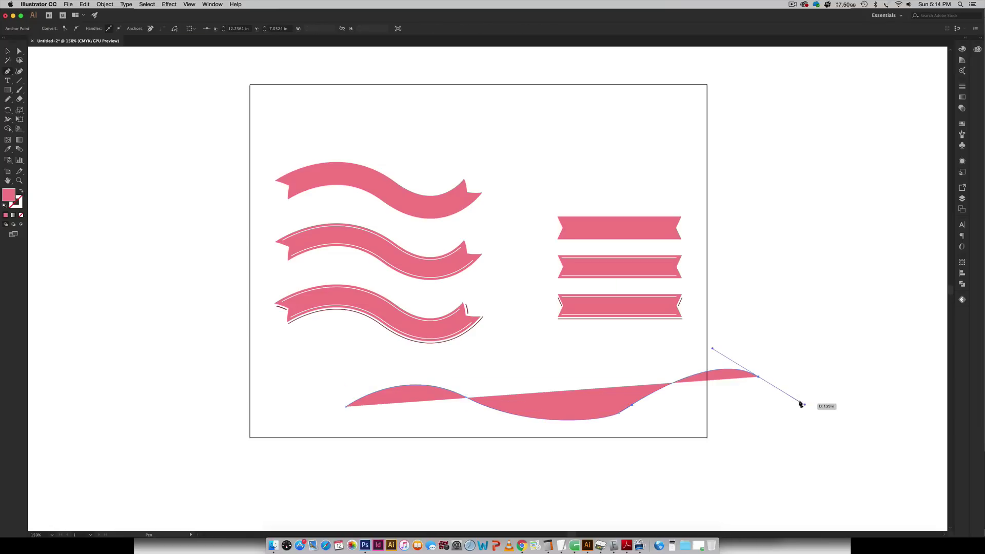
{"action": "key", "text": "v"}
{"action": "left_click", "coordinate": [660, 501]}
Move the new wavy path fully inside the artboard and swap its fill and stroke, leaving a pink stroke without fill
{"action": "left_click_drag", "start_coordinate": [589, 414], "coordinate": [495, 406]}
{"action": "left_click", "coordinate": [23, 192]}
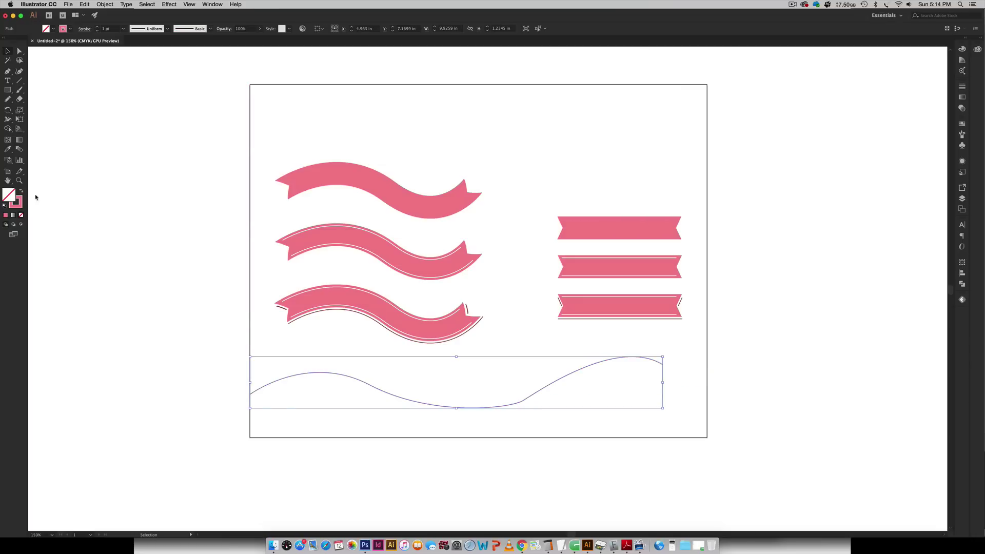
{"action": "left_click_drag", "start_coordinate": [554, 380], "coordinate": [586, 387]}
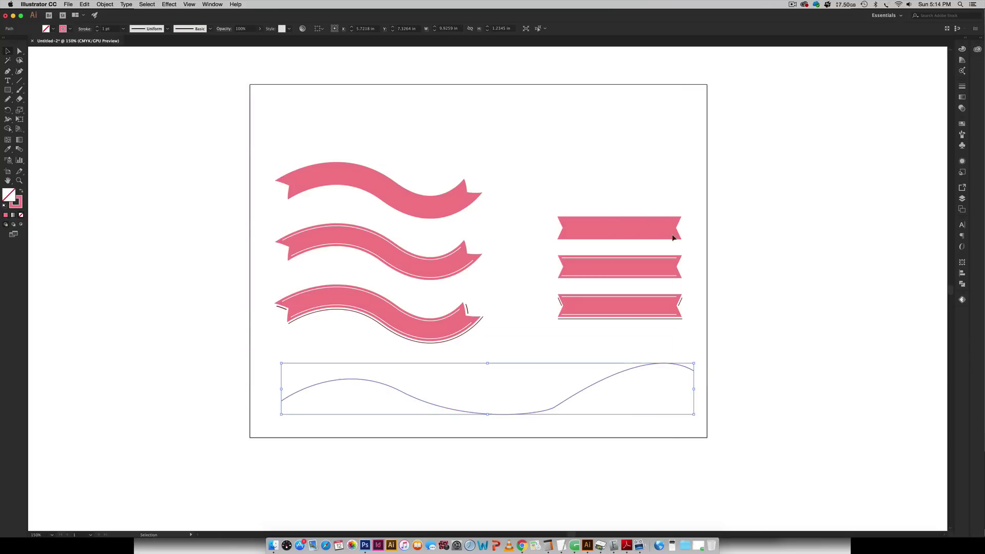
Apply the plain pink ribbon brush to the wavy path and delete the resulting ribbon
{"action": "left_click", "coordinate": [962, 135]}
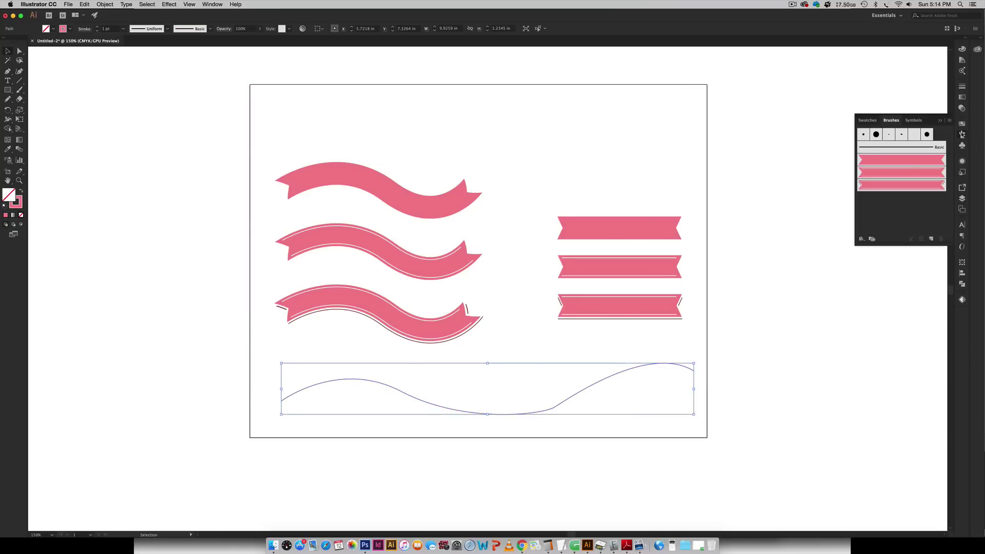
{"action": "left_click", "coordinate": [895, 164]}
{"action": "left_click", "coordinate": [768, 342]}
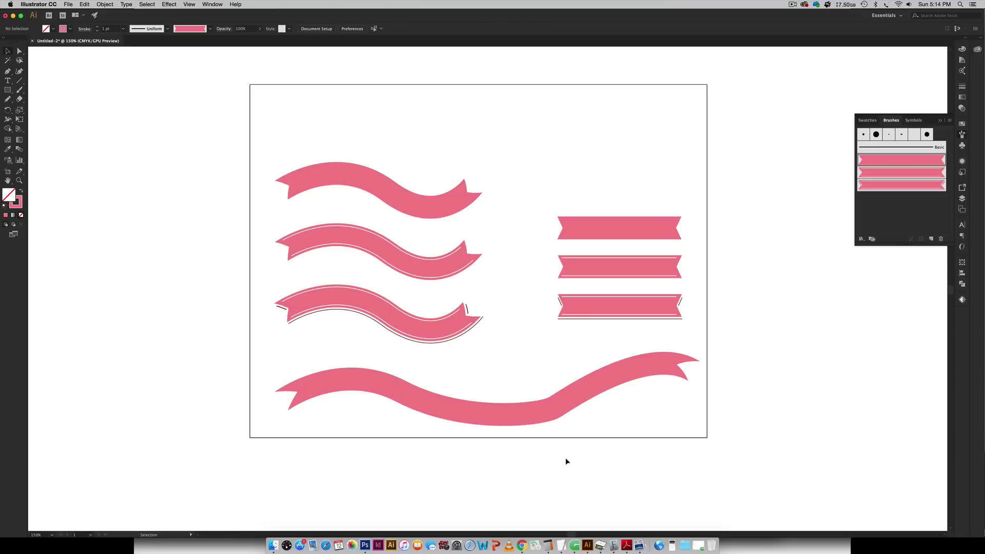
{"action": "left_click", "coordinate": [554, 404]}
{"action": "key", "text": "Delete"}
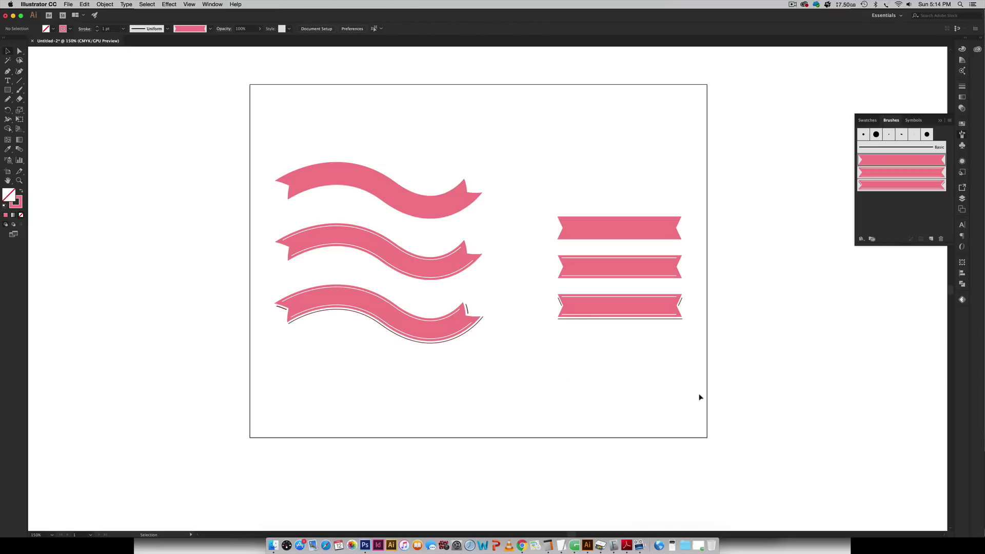
Draw an S-shaped path with the Pen tool below the wavy ribbons and apply the plain pink ribbon brush to it
{"action": "key", "text": "p"}
{"action": "left_click", "coordinate": [373, 397]}
{"action": "left_click_drag", "start_coordinate": [536, 380], "coordinate": [548, 406]}
{"action": "left_click_drag", "start_coordinate": [419, 428], "coordinate": [428, 438]}
{"action": "left_click_drag", "start_coordinate": [558, 442], "coordinate": [688, 420]}
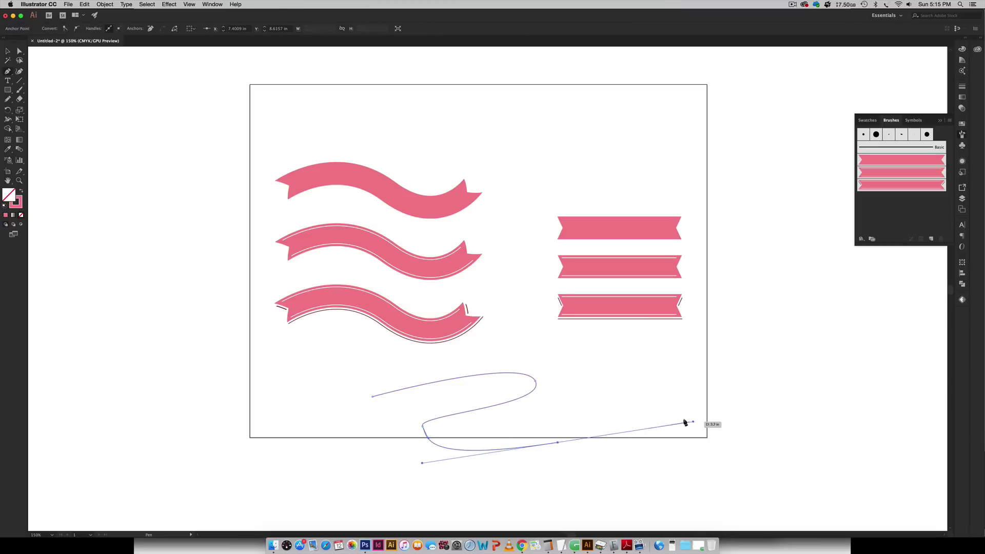
{"action": "key", "text": "v"}
{"action": "left_click", "coordinate": [894, 160]}
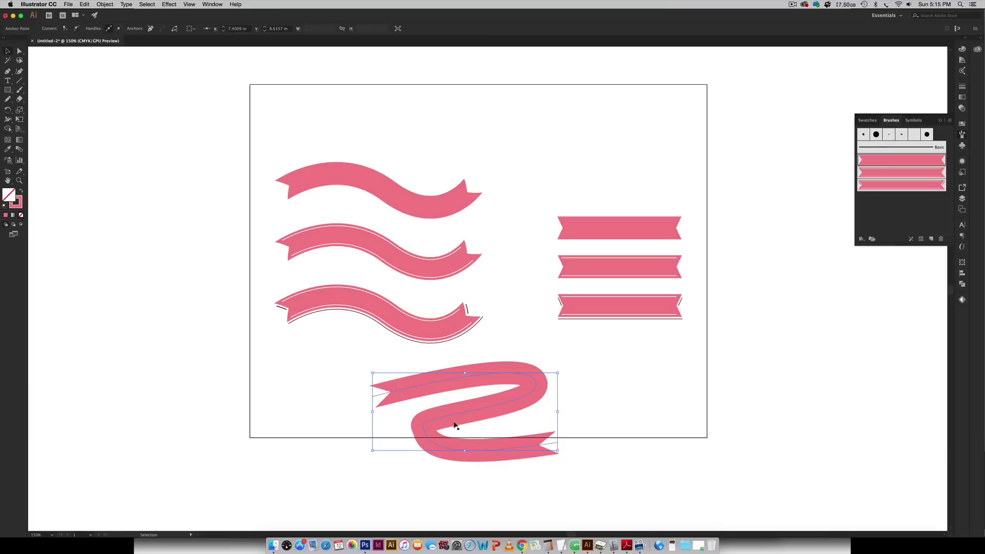
Move the S-shaped ribbon above the three flat banners, and delete it
{"action": "mouse_move", "coordinate": [484, 410]}
{"action": "left_mouse_down"}
{"action": "mouse_move", "coordinate": [629, 145]}
{"action": "mouse_move", "coordinate": [601, 138]}
{"action": "left_mouse_up"}
{"action": "left_click", "coordinate": [819, 208]}
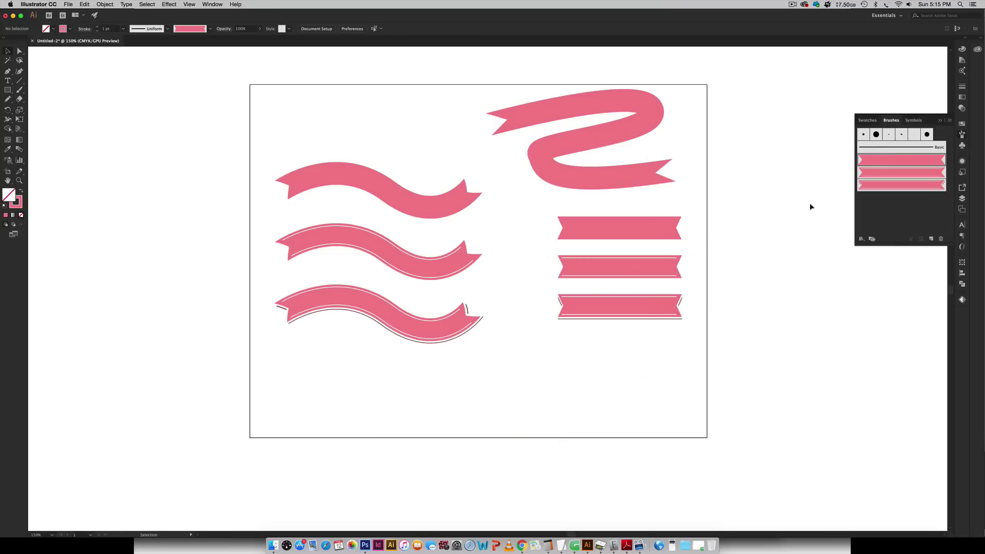
{"action": "left_click", "coordinate": [627, 128]}
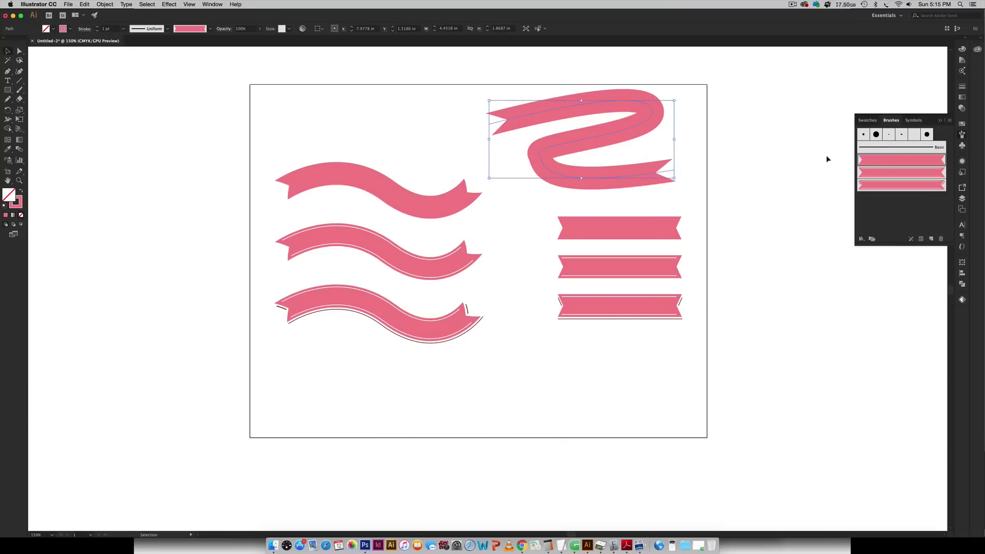
{"action": "key", "text": "Delete"}
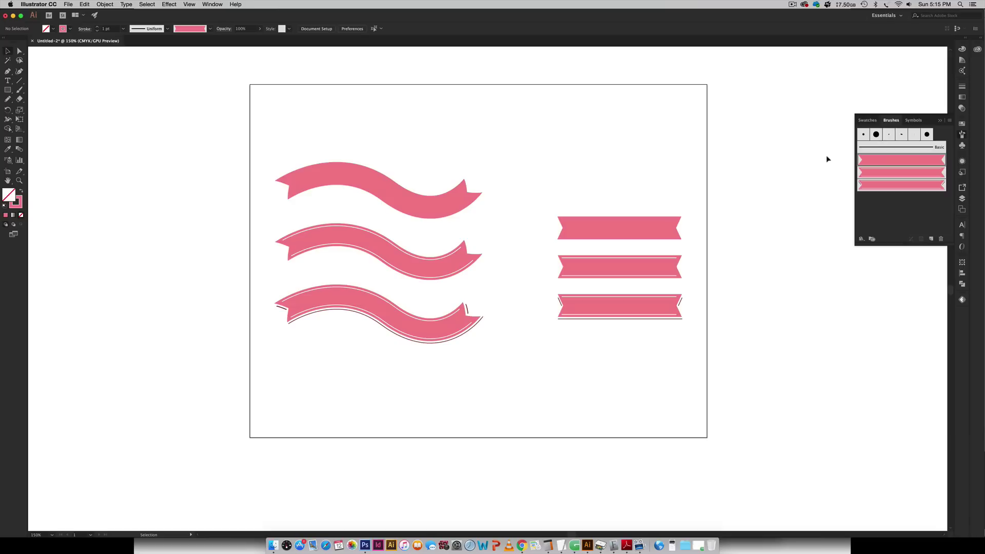
Create a new landscape Letter document, 11 x 8.5 inches, in CMYK Color mode
{"action": "left_click", "coordinate": [67, 4]}
{"action": "left_click", "coordinate": [544, 243]}
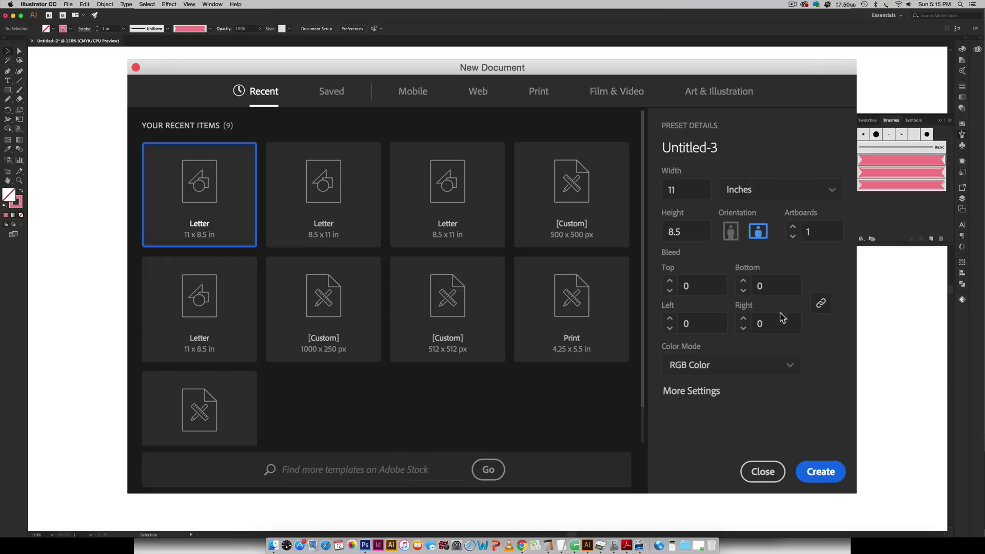
{"action": "left_click", "coordinate": [741, 370]}
{"action": "left_click", "coordinate": [720, 416]}
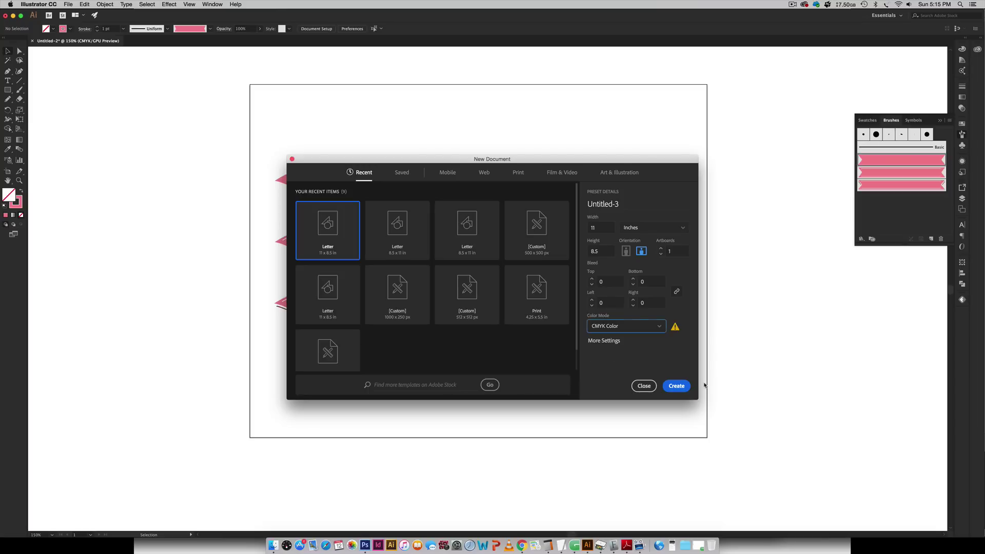
{"action": "left_click", "coordinate": [676, 386]}
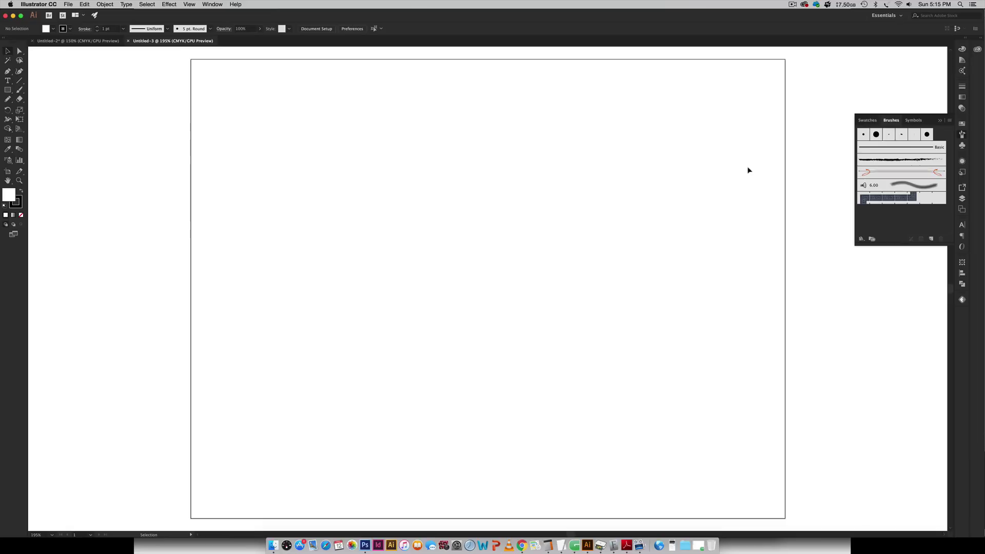
Set the stroke to None and make the fill the active colour
{"action": "left_click", "coordinate": [21, 215]}
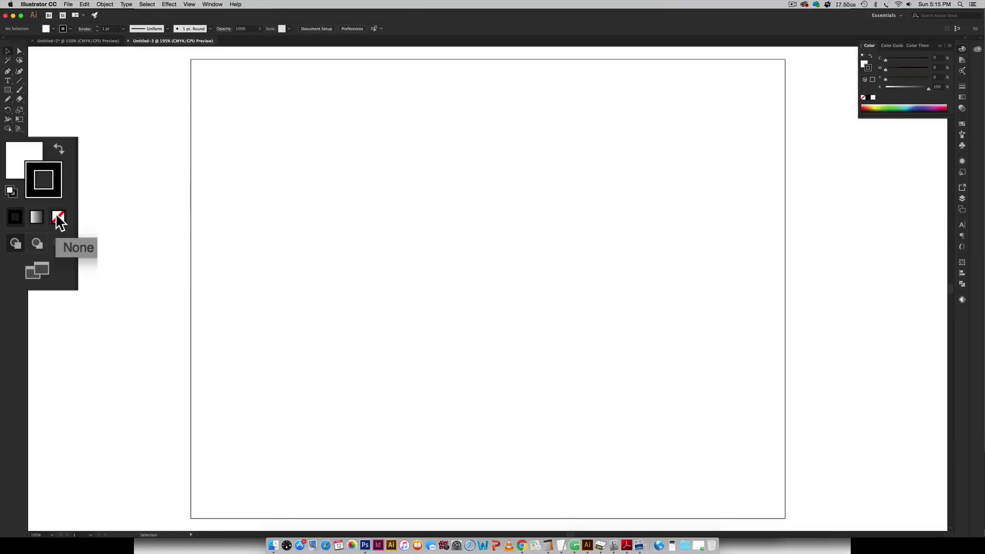
{"action": "left_click", "coordinate": [58, 218]}
{"action": "left_click", "coordinate": [15, 154]}
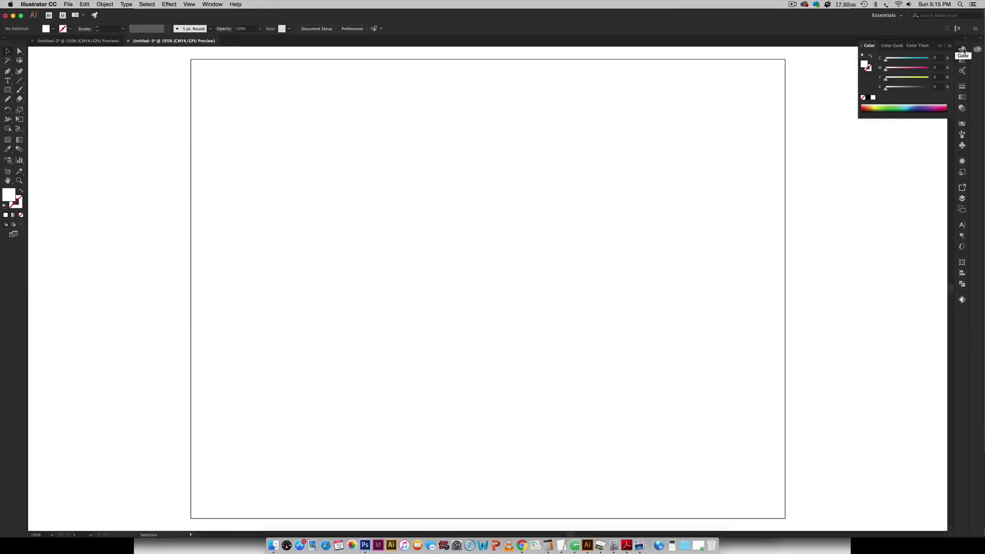
Set the fill colour to pink with C 0, M 60, Y 30, K 0
{"action": "left_click", "coordinate": [212, 4]}
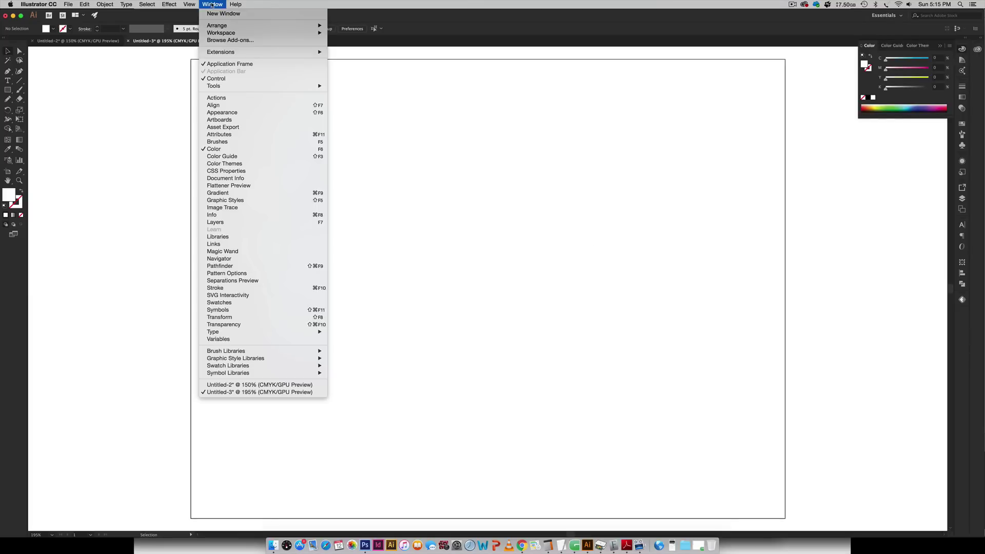
{"action": "left_click", "coordinate": [819, 93]}
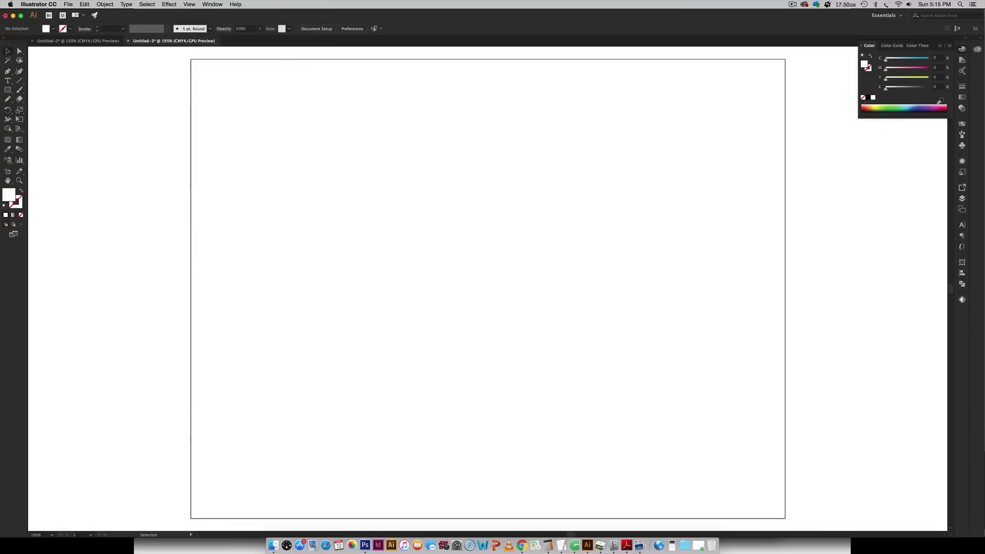
{"action": "left_click", "coordinate": [939, 68]}
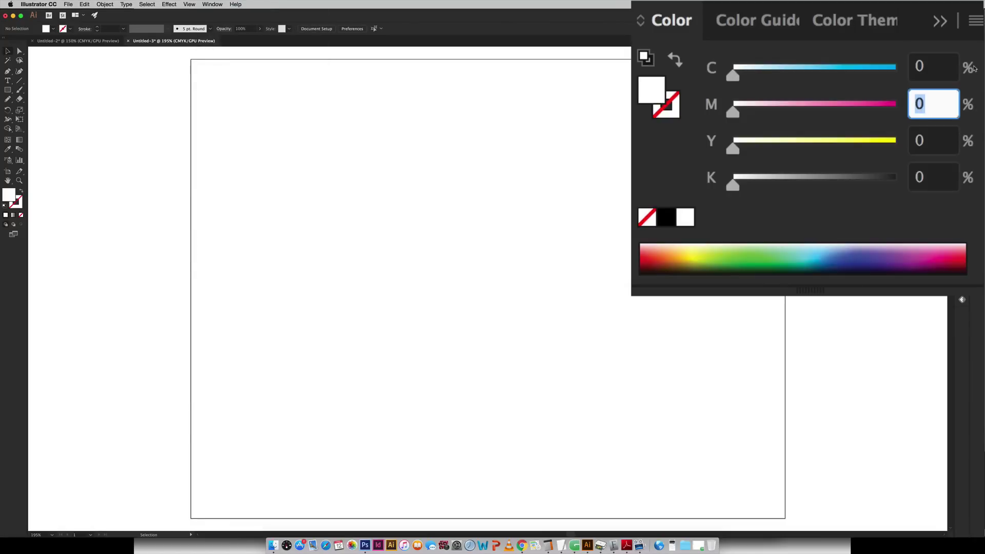
{"action": "type", "text": "60"}
{"action": "key", "text": "Tab"}
{"action": "type", "text": "3"}
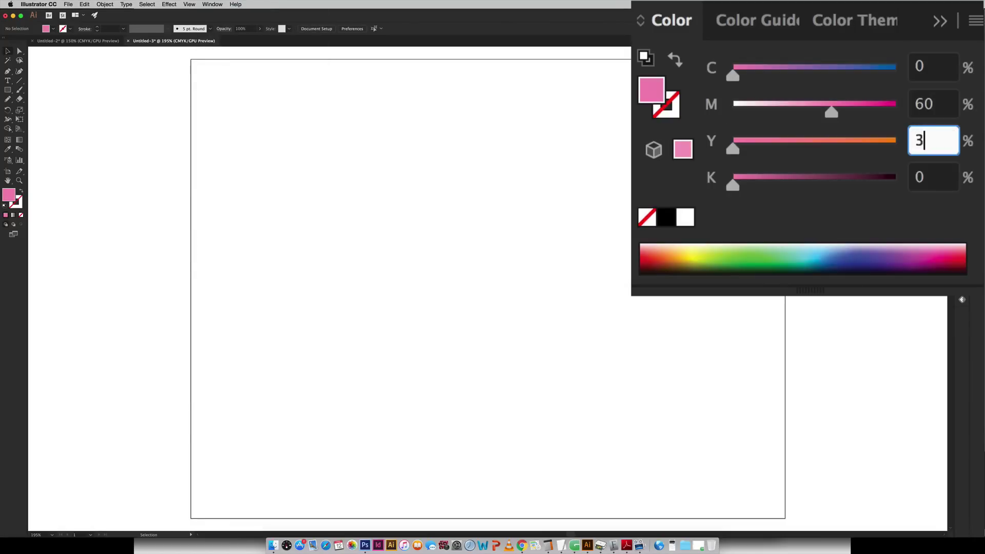
{"action": "type", "text": "0"}
{"action": "key", "text": "Return"}
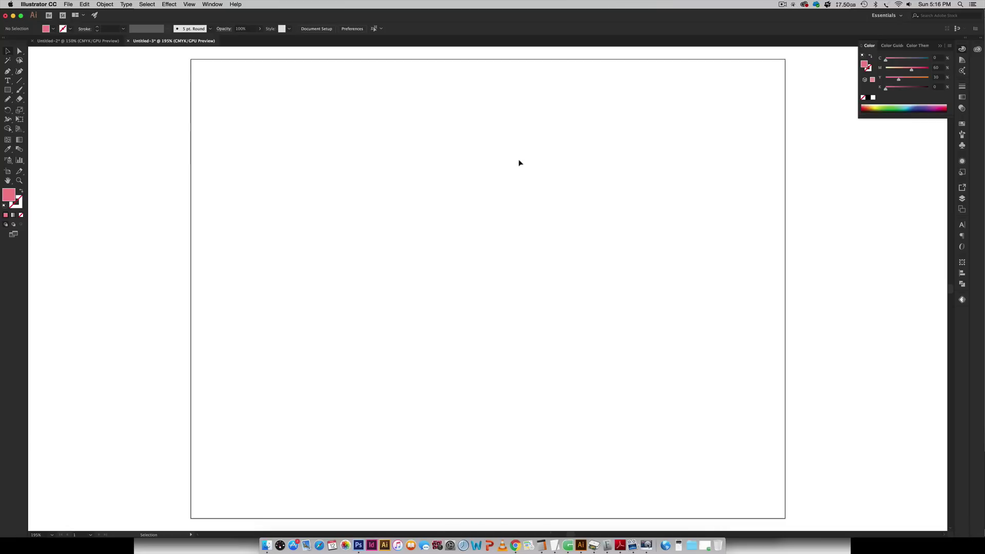
Draw a rectangle about 4.57 in wide and 0.77 in high, and add an anchor point midway along each short side
{"action": "key", "text": "m"}
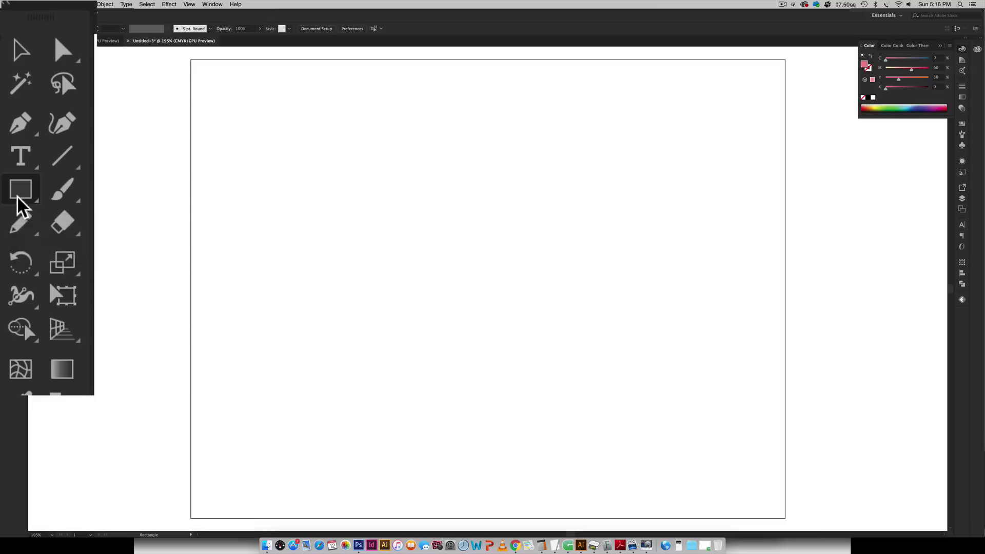
{"action": "left_click_drag", "start_coordinate": [469, 141], "coordinate": [716, 181]}
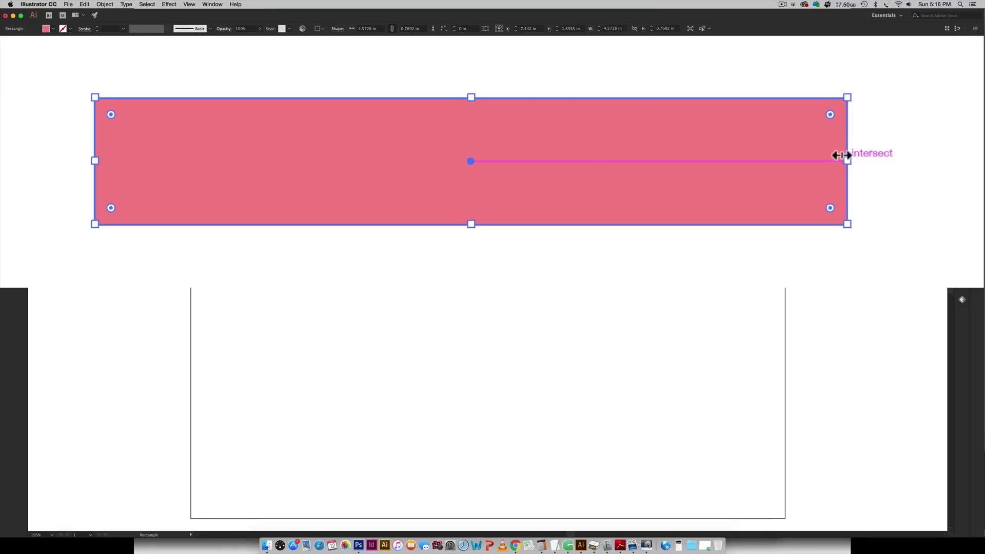
{"action": "key", "text": "equal"}
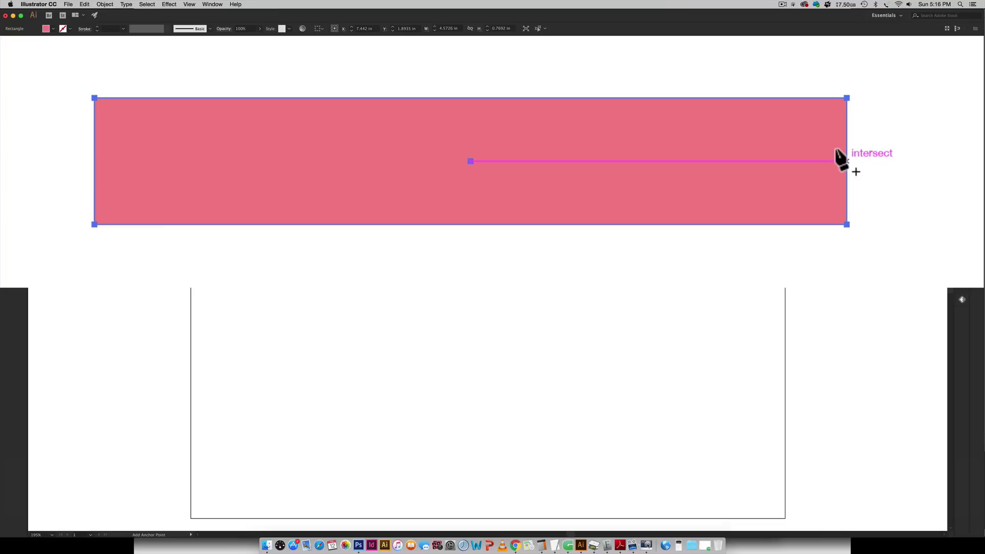
{"action": "left_click", "coordinate": [846, 161]}
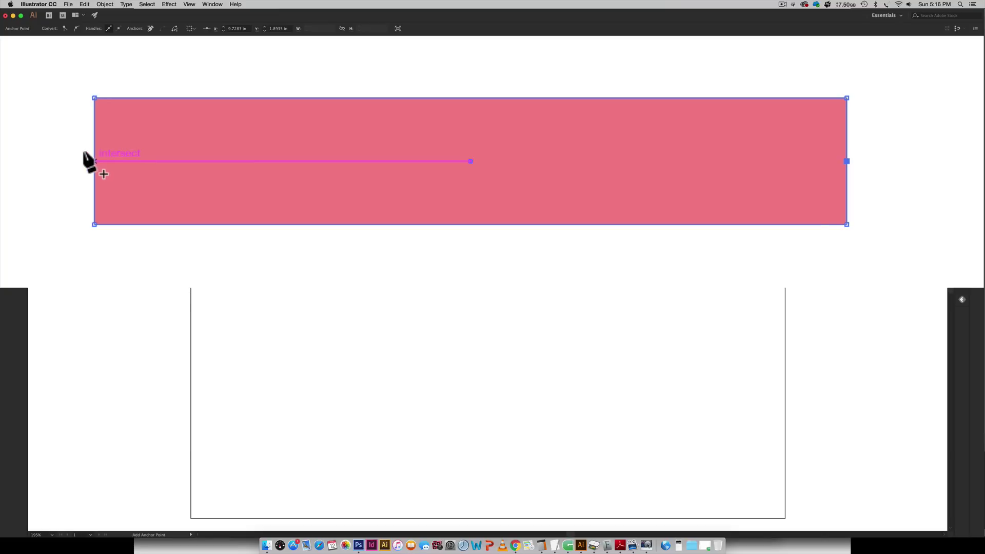
{"action": "key", "text": "v"}
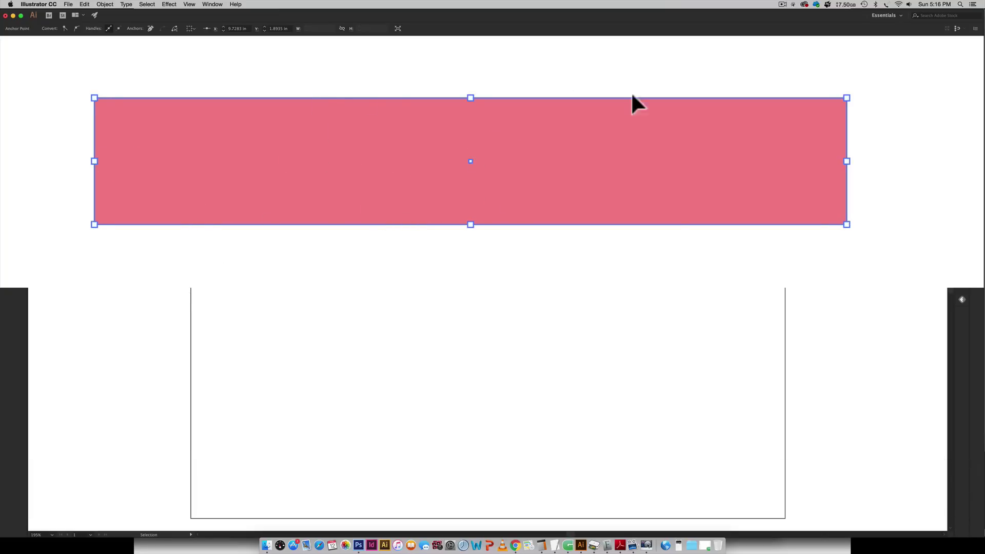
{"action": "left_click", "coordinate": [87, 156]}
{"action": "key", "text": "="}
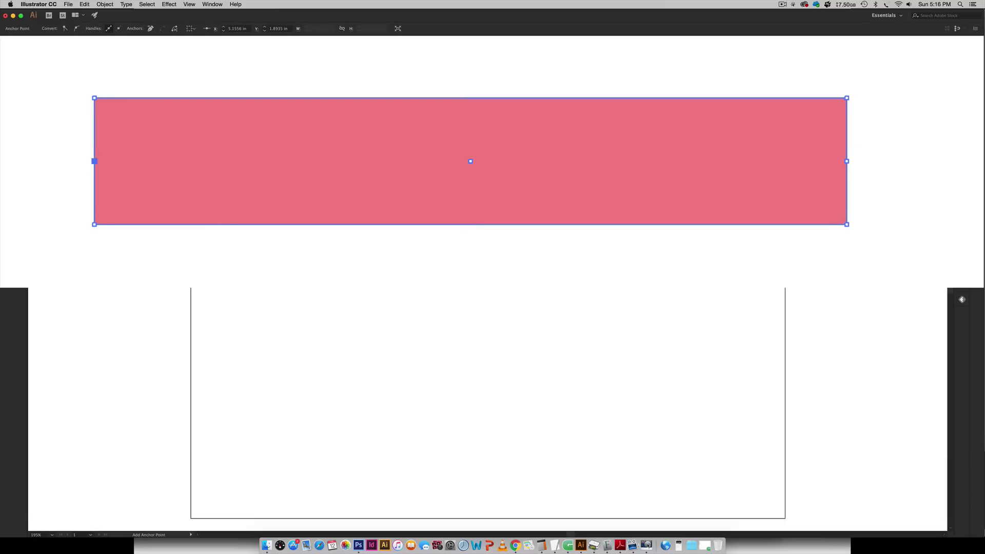
Shift the middle anchor points of both short sides inward by about 0.14 in to form the banner's notched ends
{"action": "key", "text": "a"}
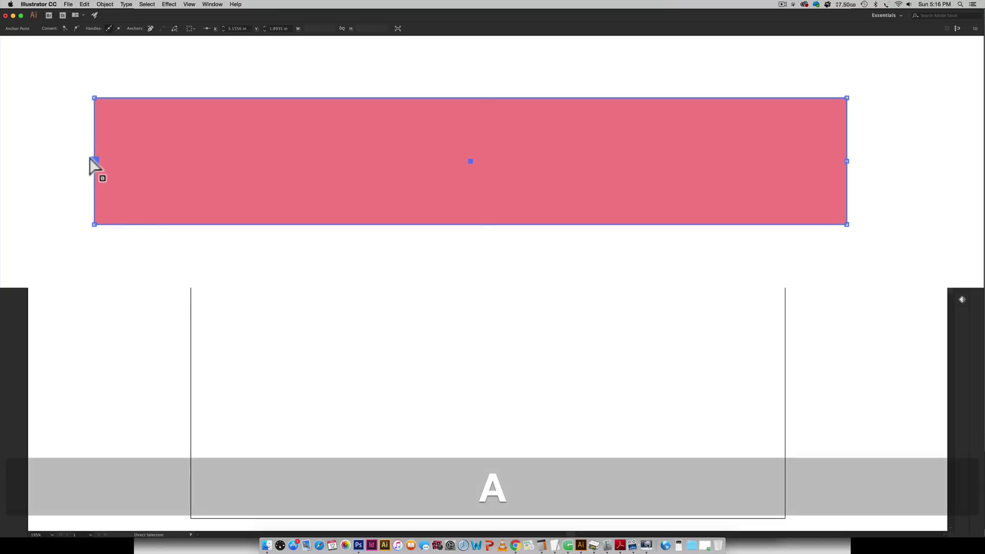
{"action": "left_click", "coordinate": [94, 161]}
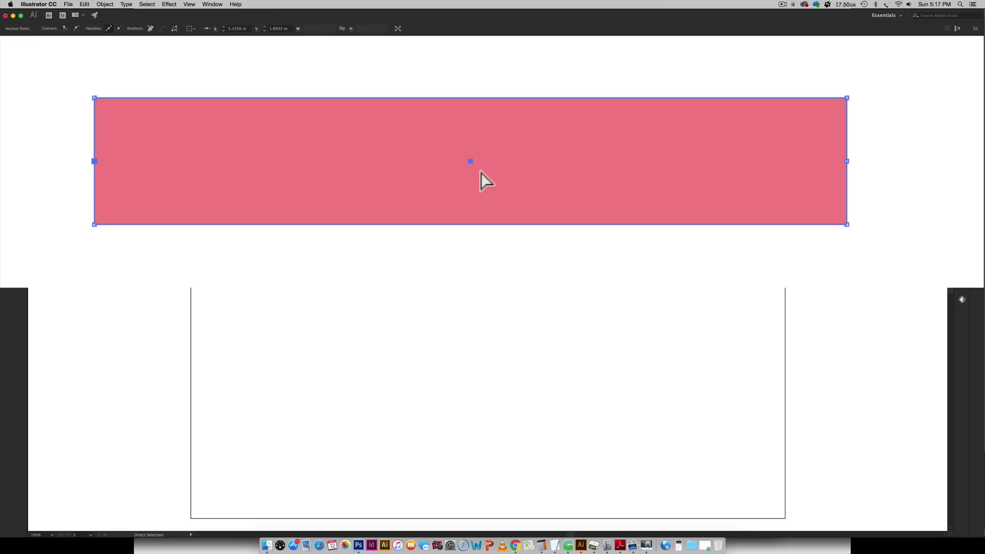
{"action": "key", "text": "Right"}
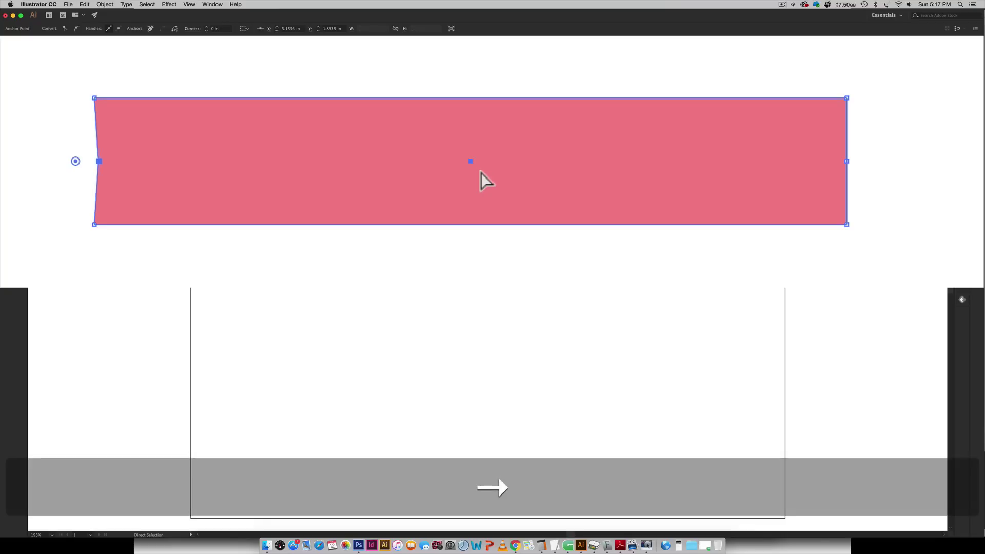
{"action": "left_click", "coordinate": [846, 161]}
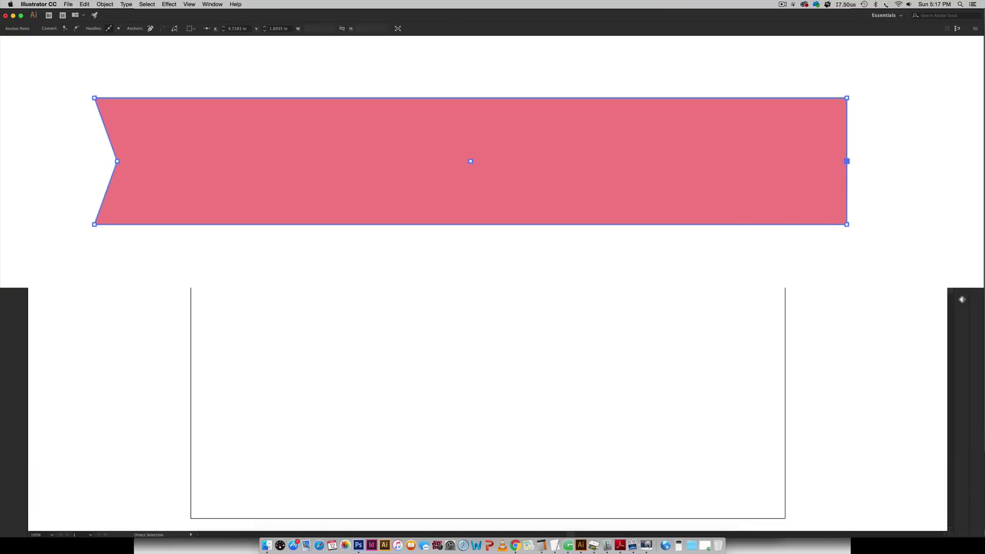
{"action": "key", "text": "Left"}
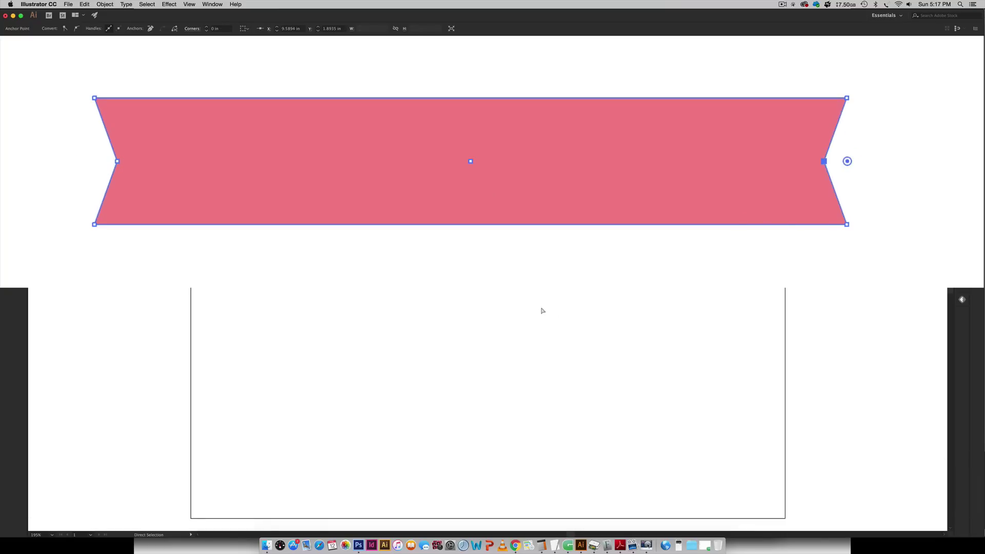
Move the finished banner shape to the upper right area of the artboard
{"action": "key", "text": "v"}
{"action": "left_click", "coordinate": [599, 327]}
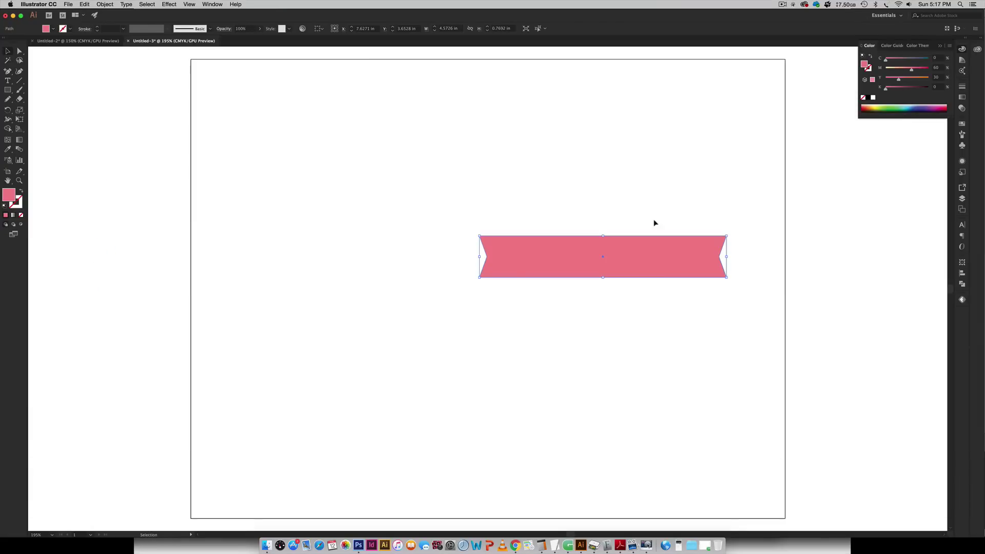
{"action": "left_click_drag", "start_coordinate": [668, 246], "coordinate": [685, 136]}
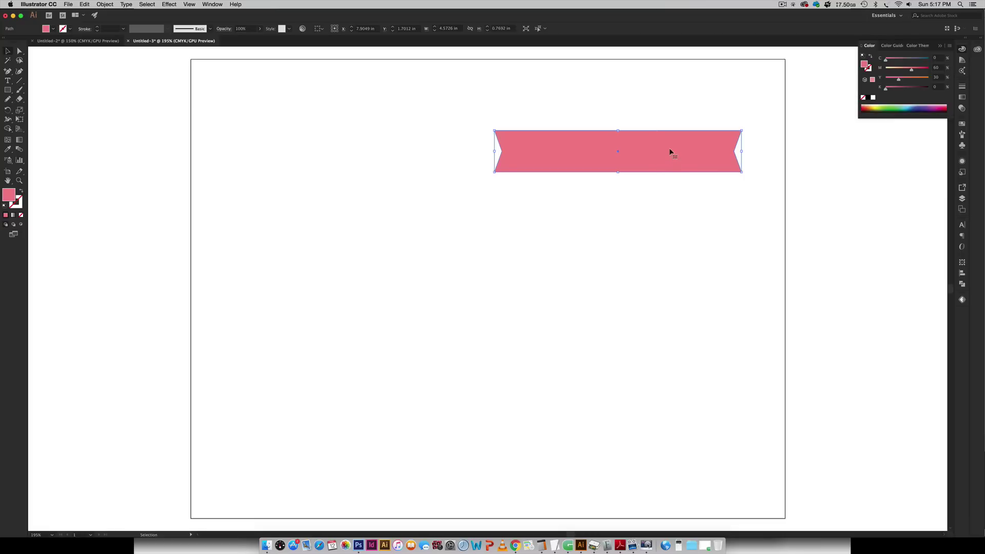
Duplicate the banner straight down by about 1.72 in and draw a horizontal line about 4.19 in long just inside the copy's upper edge
{"action": "key", "text": "alt"}
{"action": "left_click_drag", "start_coordinate": [671, 160], "coordinate": [673, 244]}
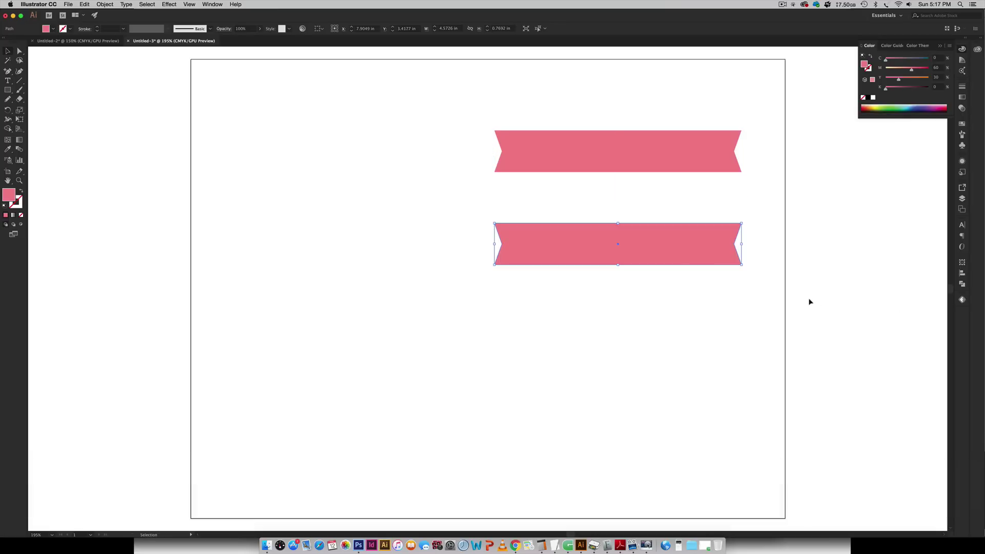
{"action": "key", "text": "backslash"}
{"action": "left_click_drag", "start_coordinate": [504, 227], "coordinate": [731, 229]}
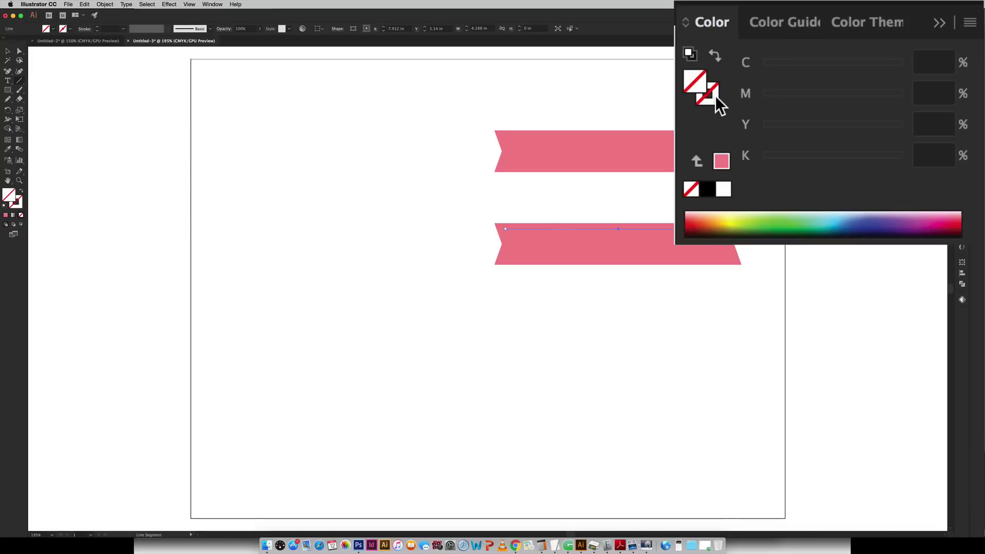
Give the line along the lower banner's upper edge a white stroke and deselect it
{"action": "left_click", "coordinate": [712, 97]}
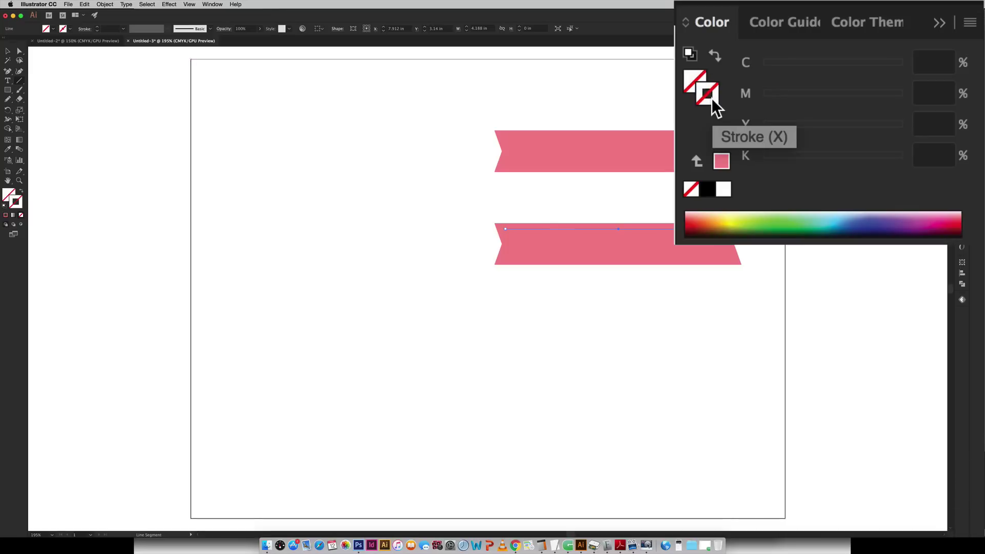
{"action": "left_click", "coordinate": [721, 191]}
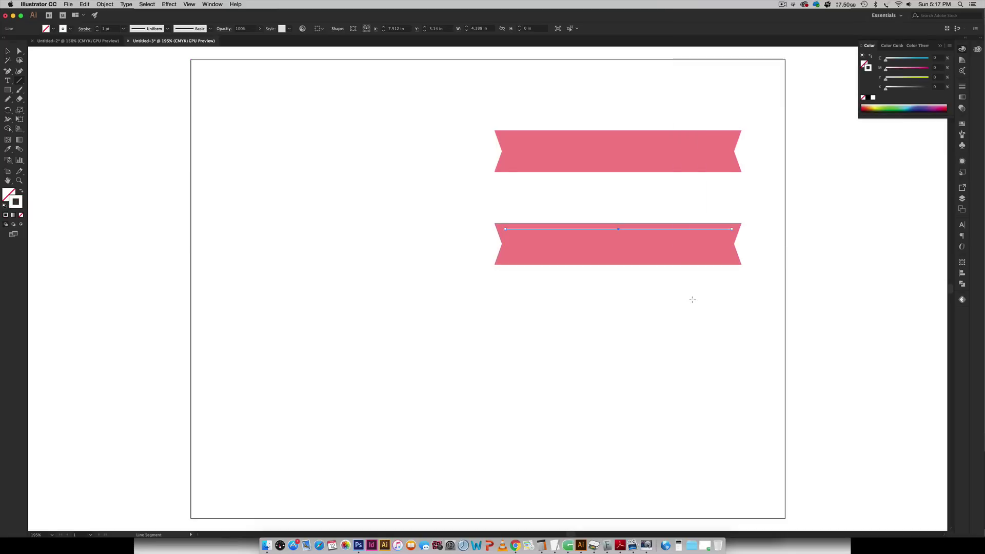
{"action": "key", "text": "v"}
{"action": "left_click", "coordinate": [653, 357]}
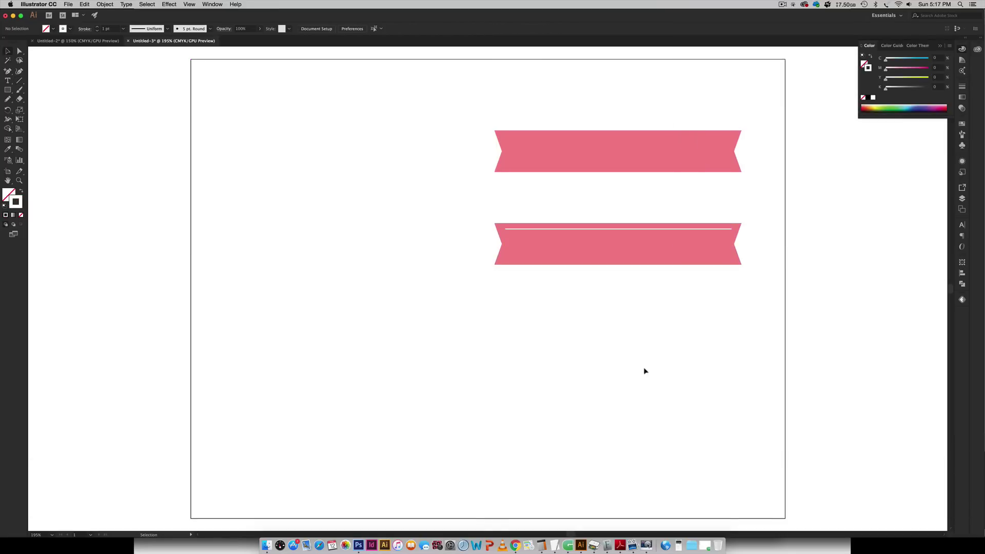
Copy the white line straight down by about 0.57 in so it runs just inside the banner's lower edge
{"action": "left_click", "coordinate": [561, 229]}
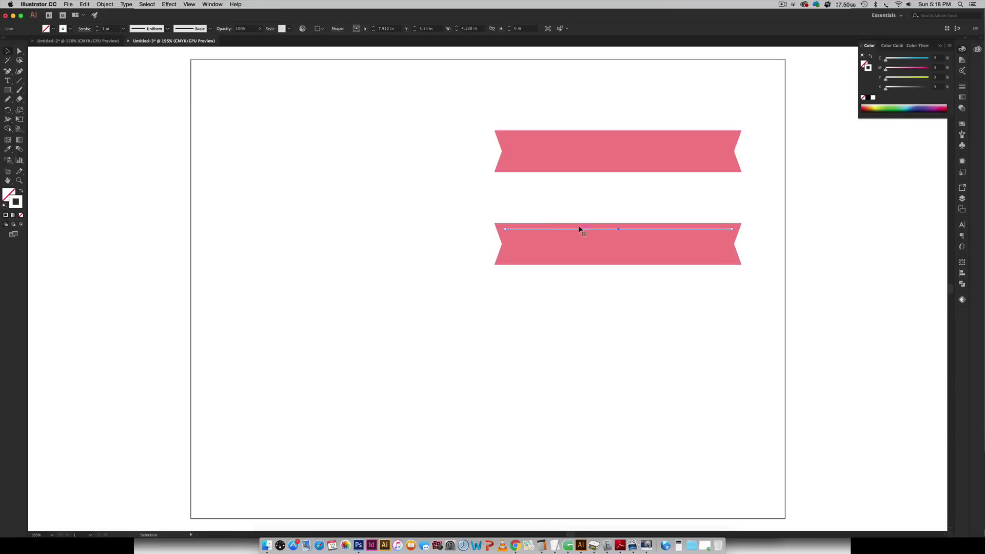
{"action": "left_click_drag", "start_coordinate": [580, 229], "coordinate": [579, 259]}
{"action": "left_click_drag", "start_coordinate": [579, 259], "coordinate": [579, 260]}
{"action": "left_click", "coordinate": [708, 315]}
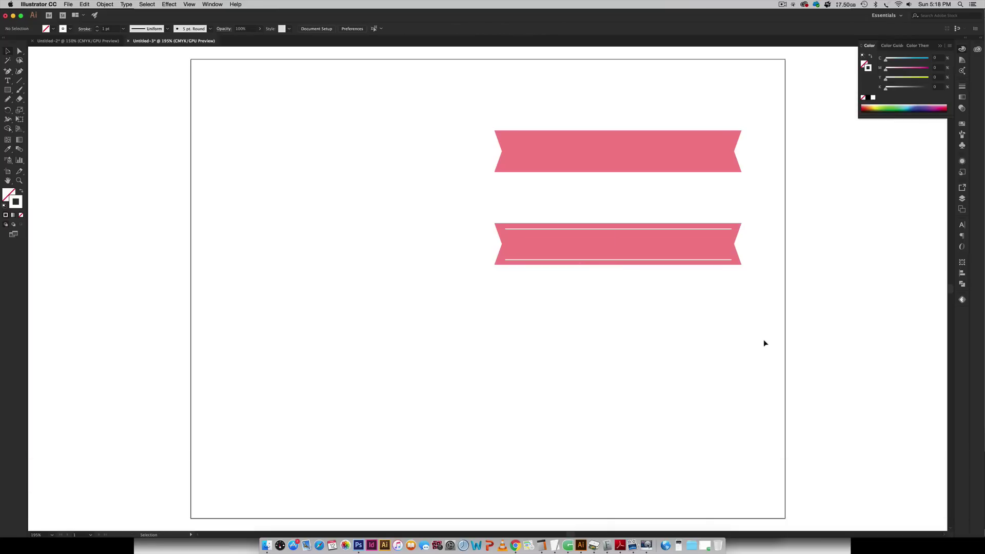
Apply a round cap and round corner to the strokes of both white lines
{"action": "left_click", "coordinate": [705, 260]}
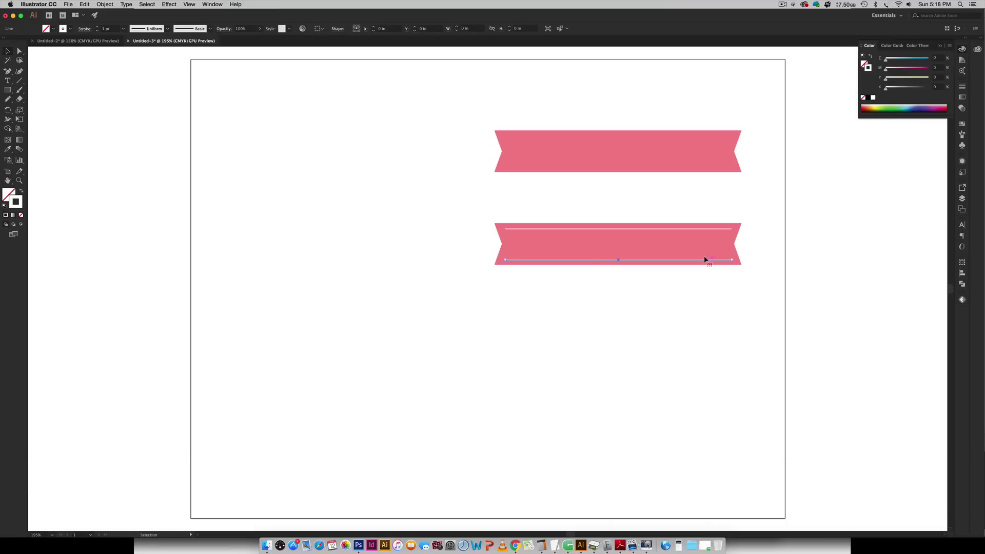
{"action": "left_click", "coordinate": [695, 228], "text": "shift"}
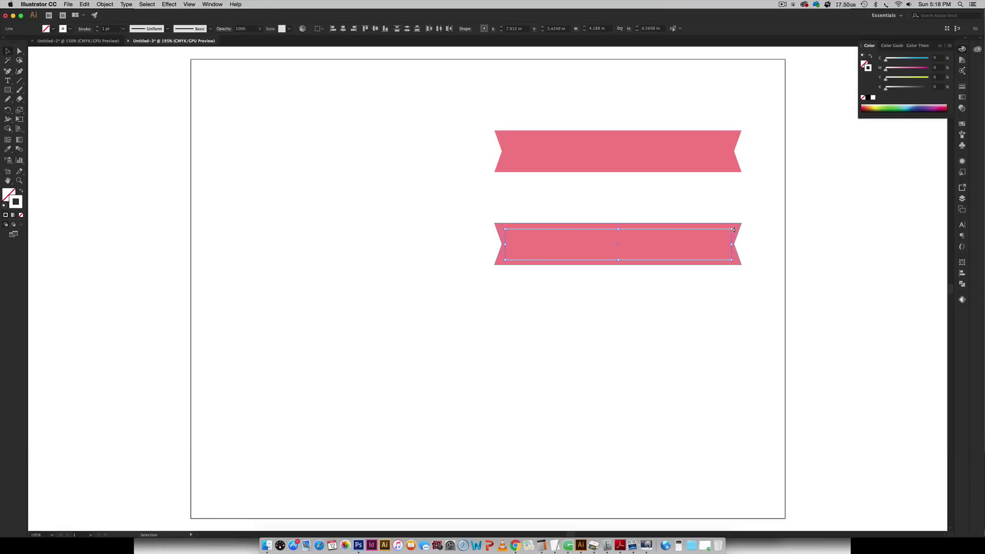
{"action": "key", "text": "z"}
{"action": "left_click_drag", "start_coordinate": [730, 214], "coordinate": [655, 223]}
{"action": "key", "text": "space"}
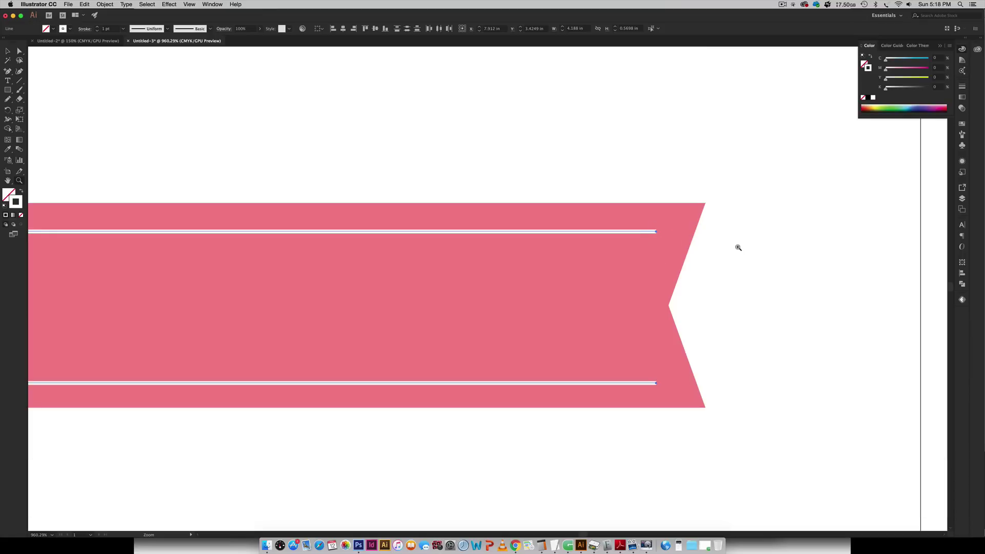
{"action": "left_click", "coordinate": [963, 89]}
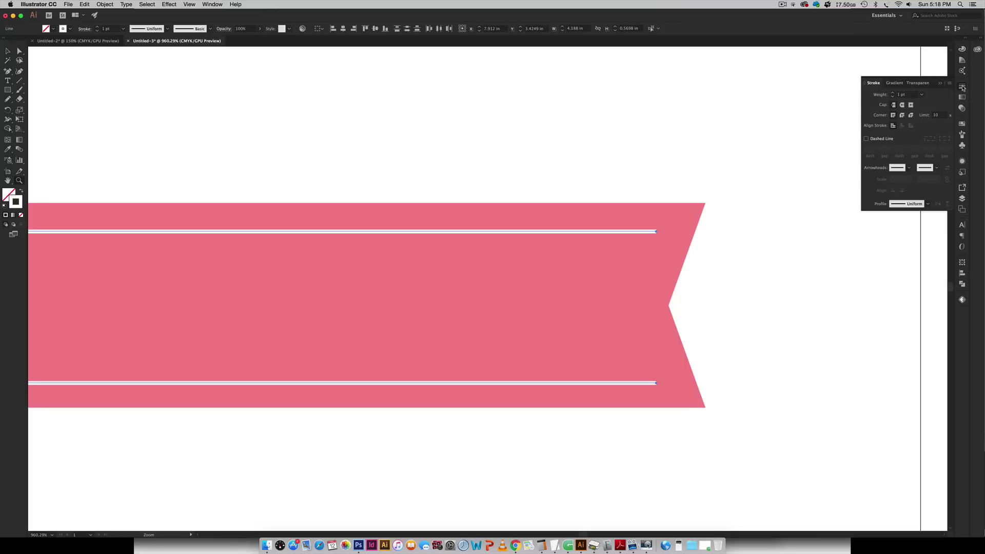
{"action": "left_click", "coordinate": [211, 4]}
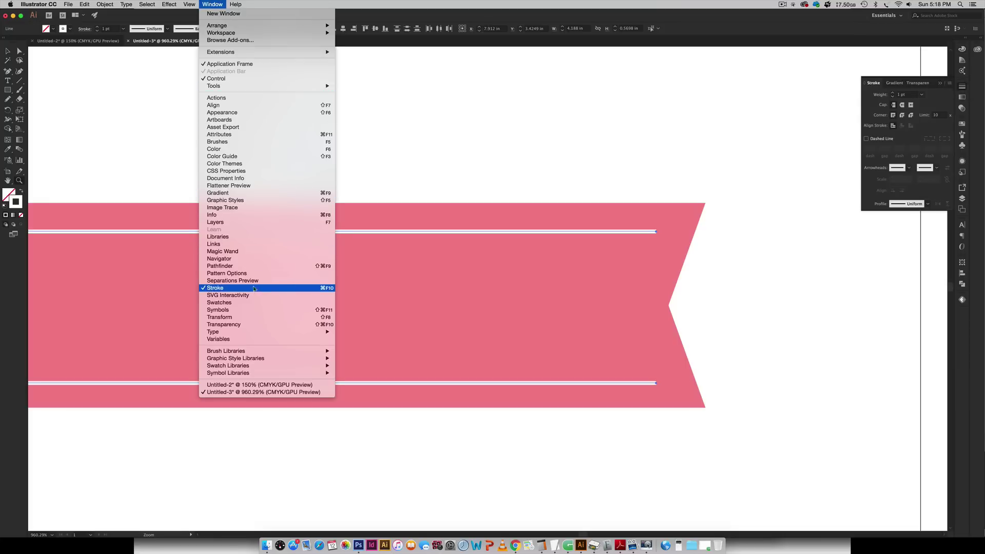
{"action": "left_click", "coordinate": [898, 106]}
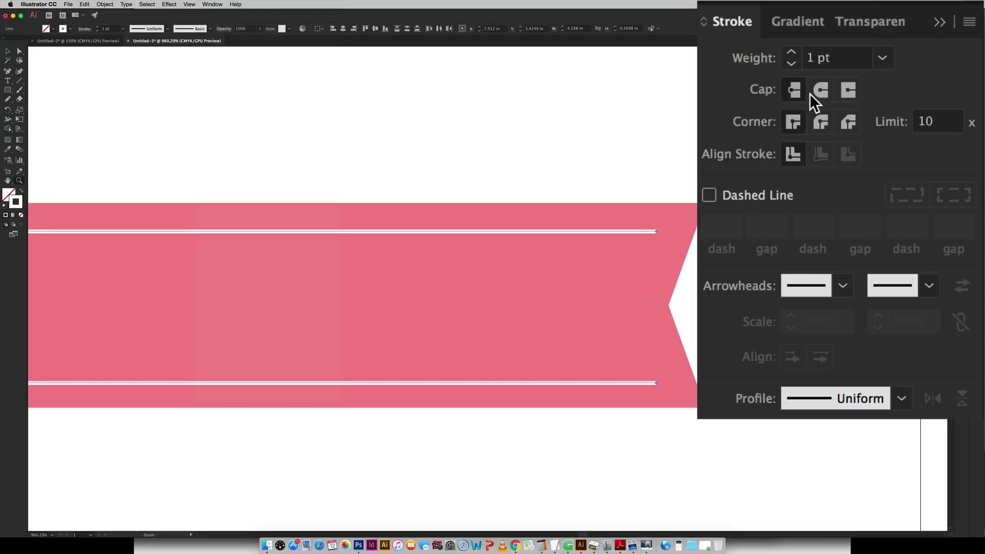
{"action": "left_click", "coordinate": [820, 89]}
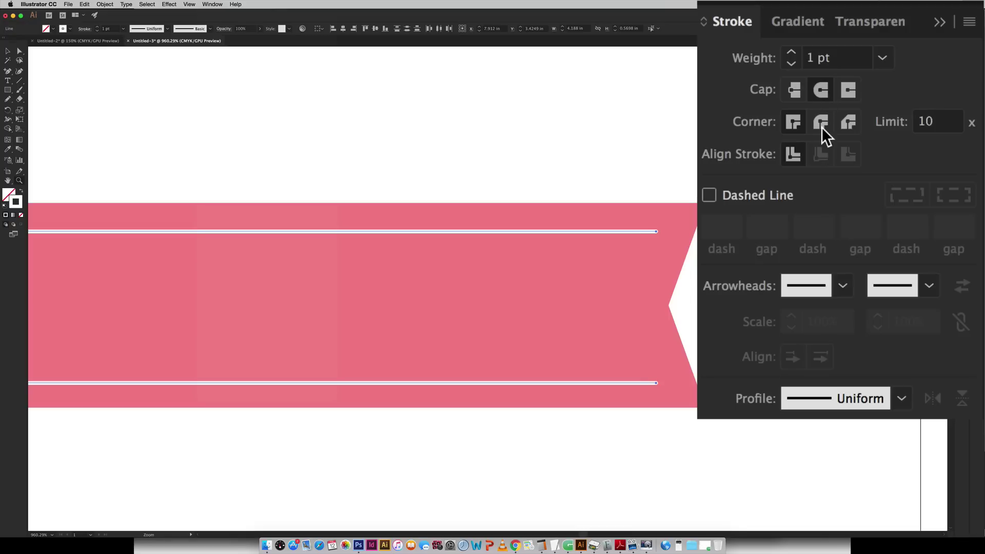
{"action": "left_click", "coordinate": [822, 121]}
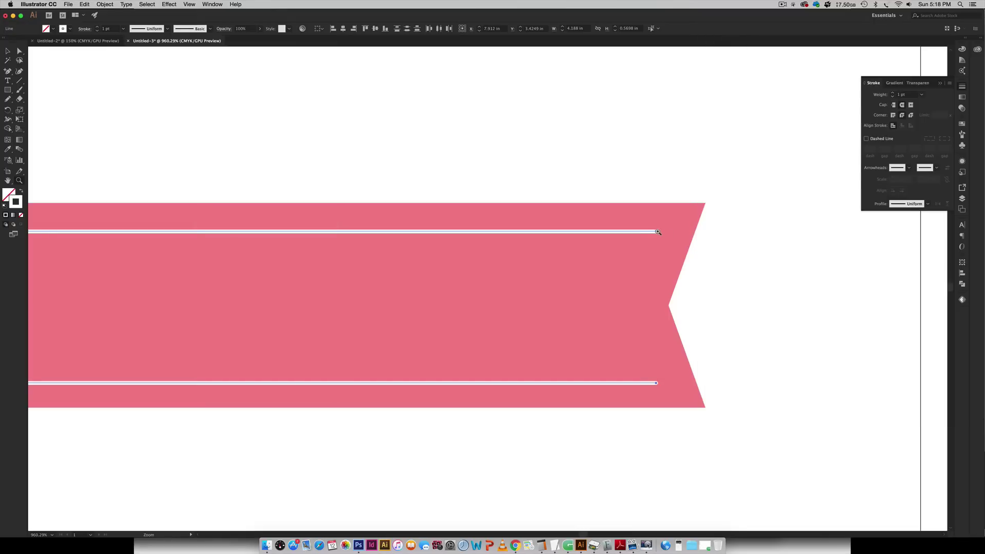
Expand both white lines into shapes with the Fill and Stroke options enabled
{"action": "scroll", "coordinate": [765, 325], "scroll_direction": "left", "scroll_amount": 5}
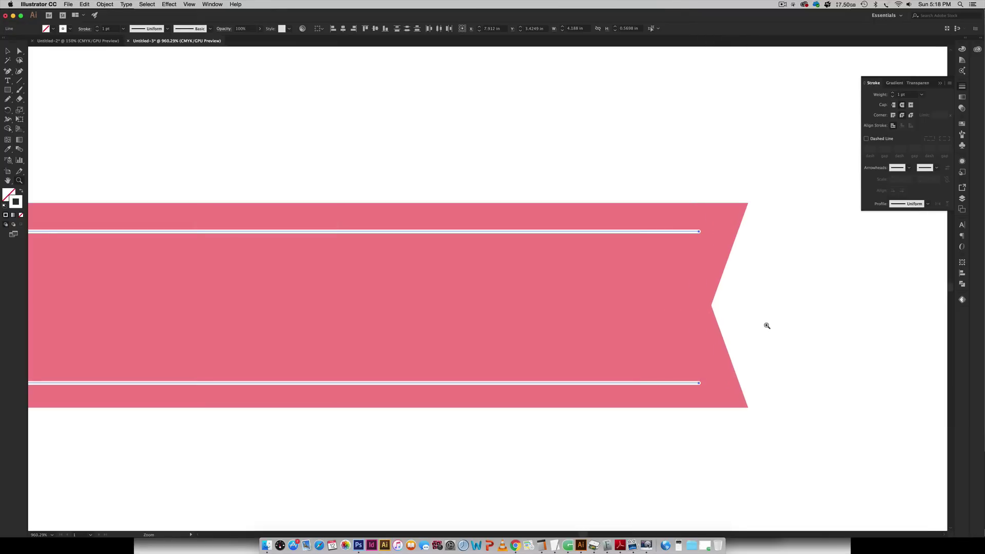
{"action": "scroll", "coordinate": [768, 325], "scroll_direction": "left", "scroll_amount": 10}
{"action": "key", "text": "v"}
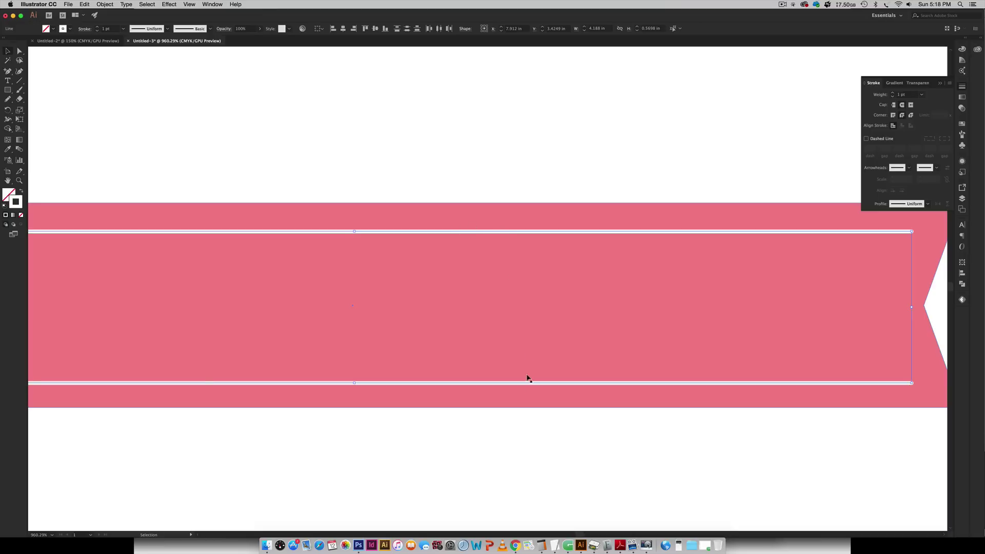
{"action": "key", "text": "super+minus"}
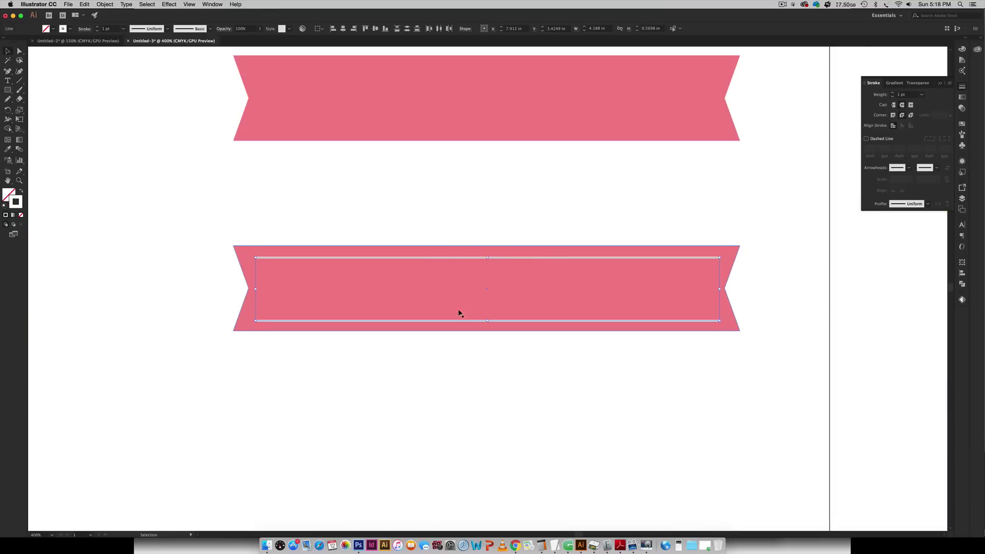
{"action": "left_click", "coordinate": [105, 4]}
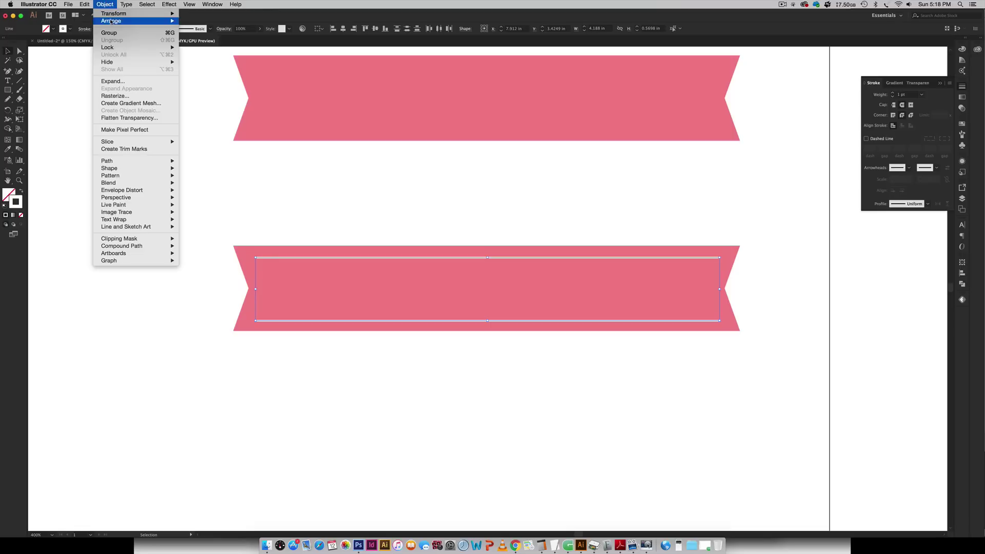
{"action": "left_click", "coordinate": [132, 81]}
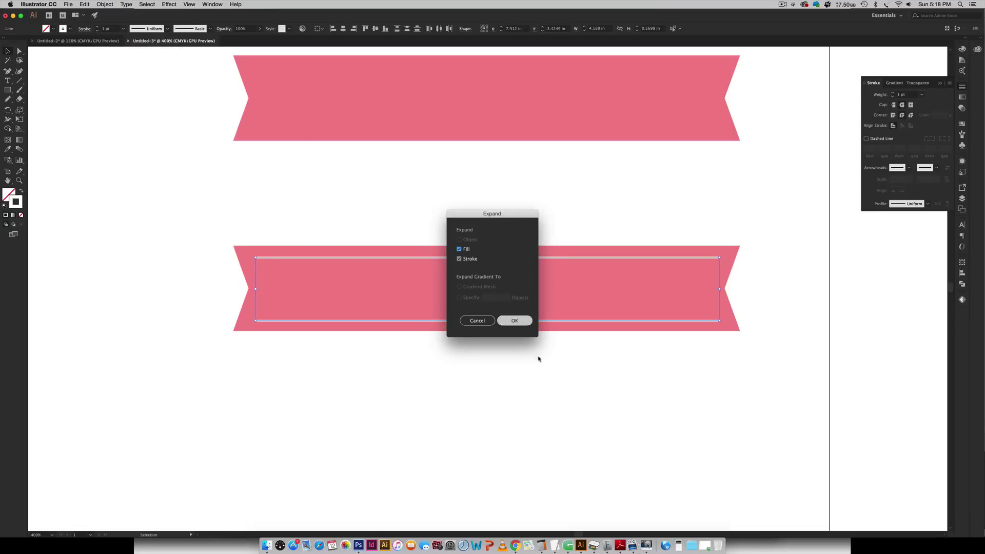
{"action": "left_click", "coordinate": [527, 321]}
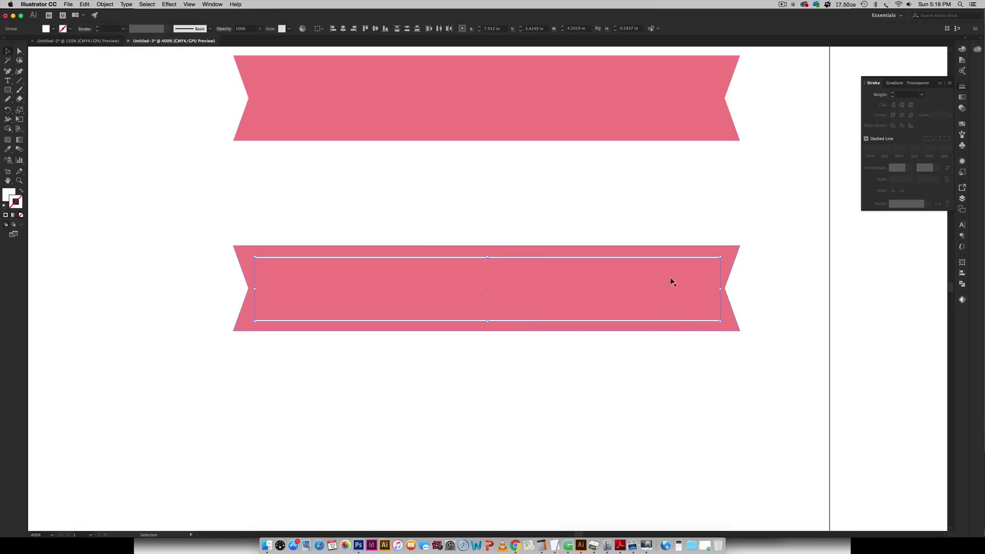
{"action": "left_click", "coordinate": [657, 439]}
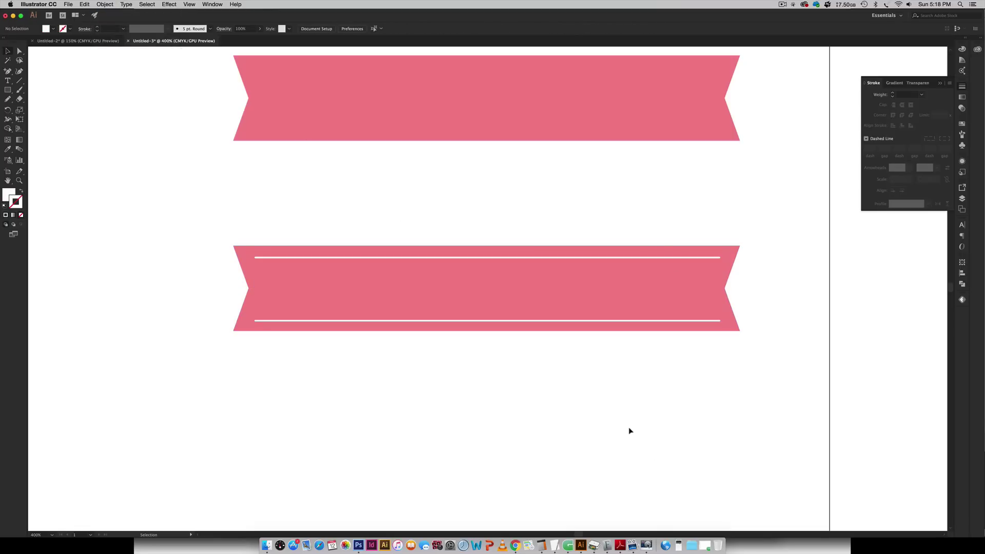
Group the lower banner with its two white lines and duplicate the group straight down by about 1.95 in
{"action": "key", "text": "super+minus"}
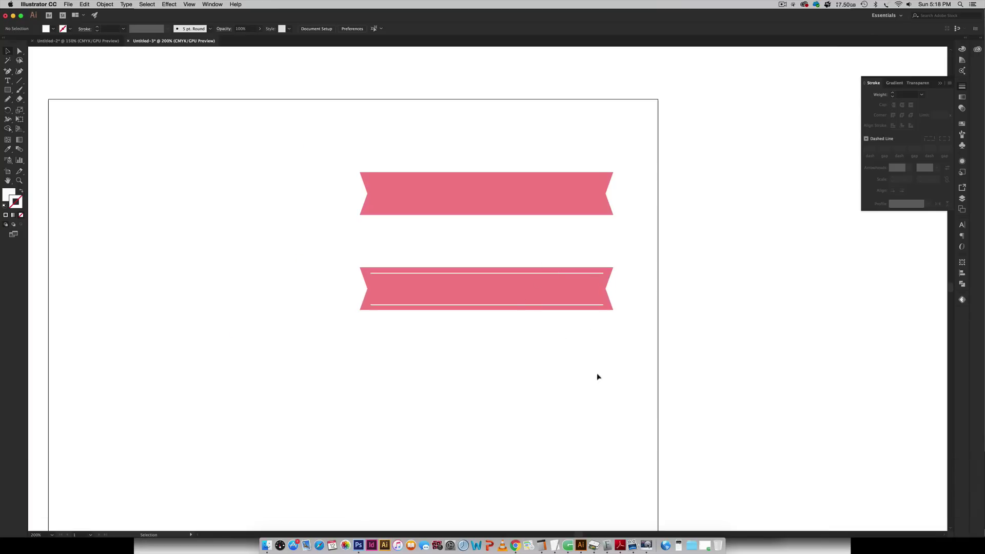
{"action": "left_click_drag", "start_coordinate": [597, 377], "coordinate": [296, 242]}
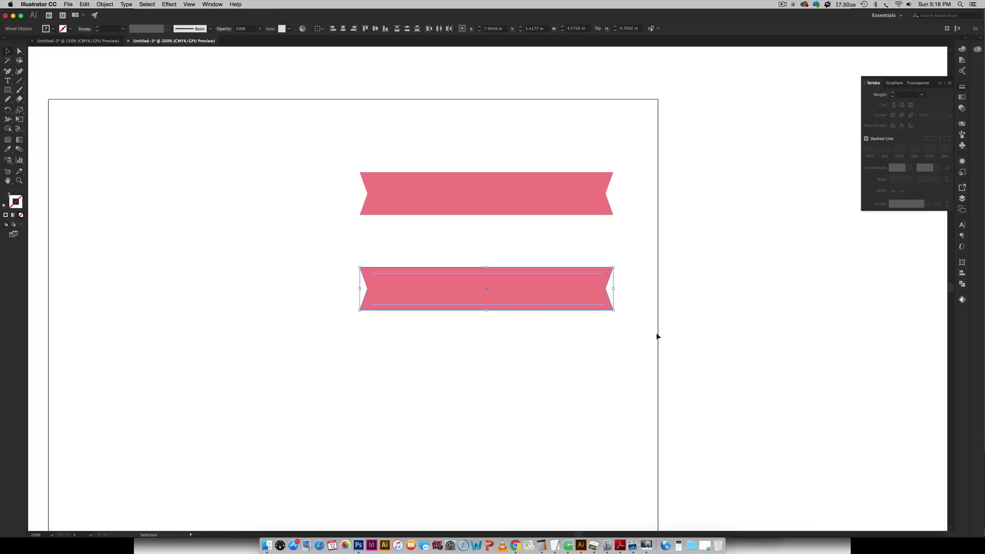
{"action": "key", "text": "super+g"}
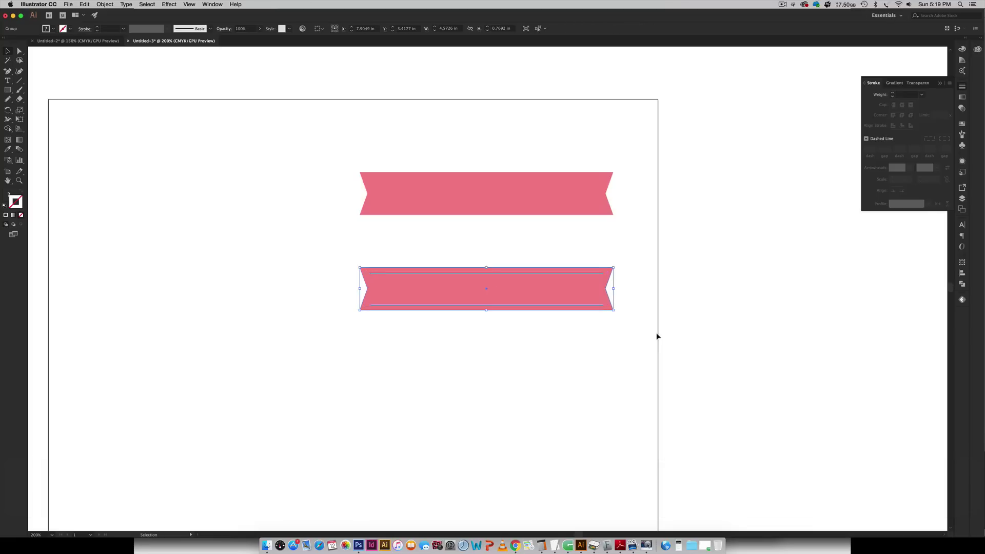
{"action": "scroll", "coordinate": [587, 370], "scroll_direction": "down", "scroll_amount": 5}
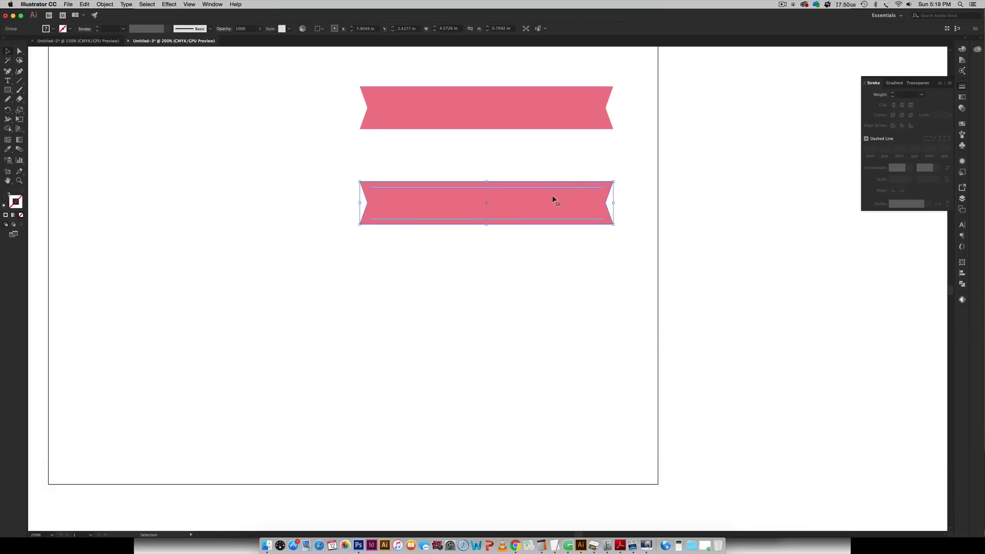
{"action": "left_click_drag", "start_coordinate": [553, 197], "coordinate": [556, 310]}
{"action": "left_click", "coordinate": [743, 316]}
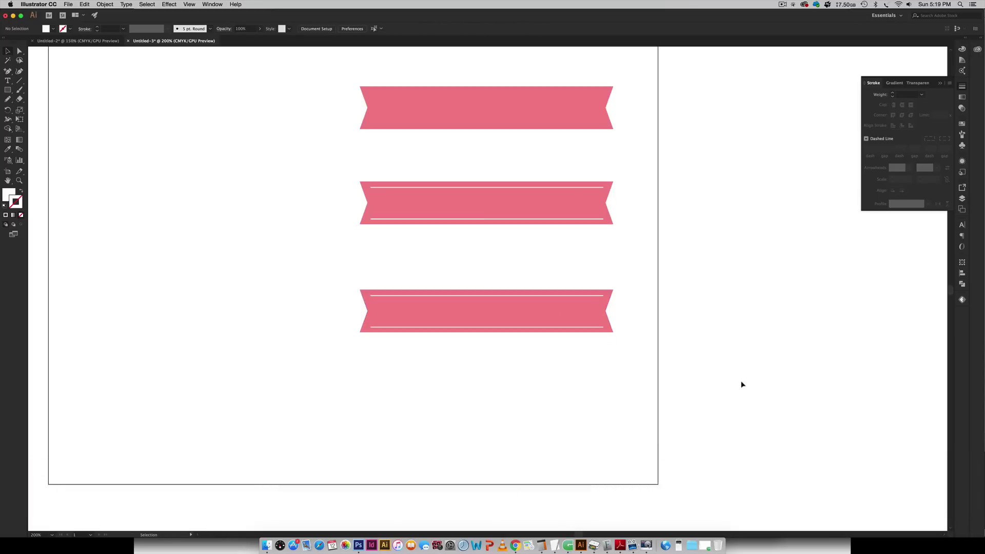
Duplicate the third banner about 0.11 in lower so it overlaps the original, and fill the copy with black
{"action": "left_click", "coordinate": [518, 310]}
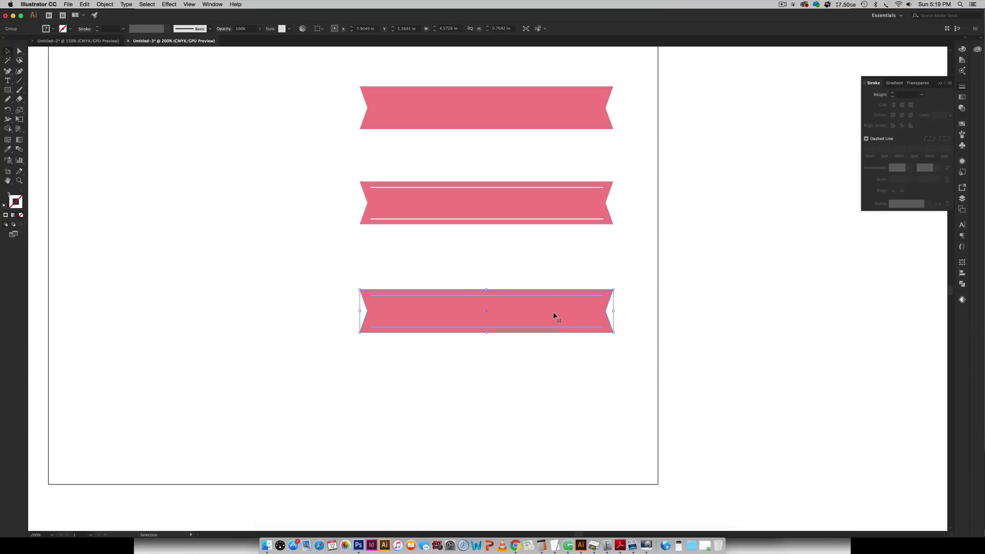
{"action": "mouse_move", "coordinate": [554, 313]}
{"action": "left_mouse_down"}
{"action": "mouse_move", "coordinate": [554, 328]}
{"action": "mouse_move", "coordinate": [552, 319]}
{"action": "left_mouse_up"}
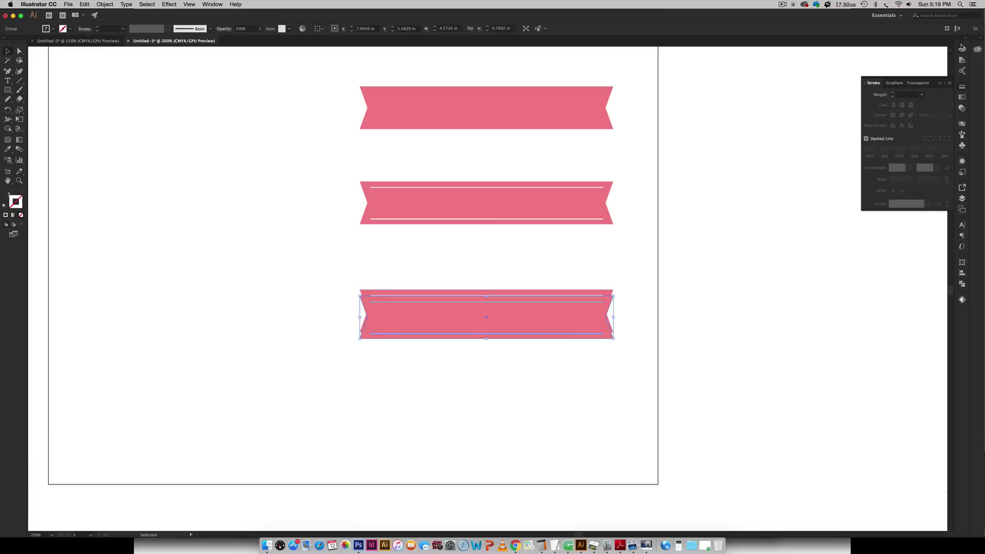
{"action": "left_click", "coordinate": [963, 50]}
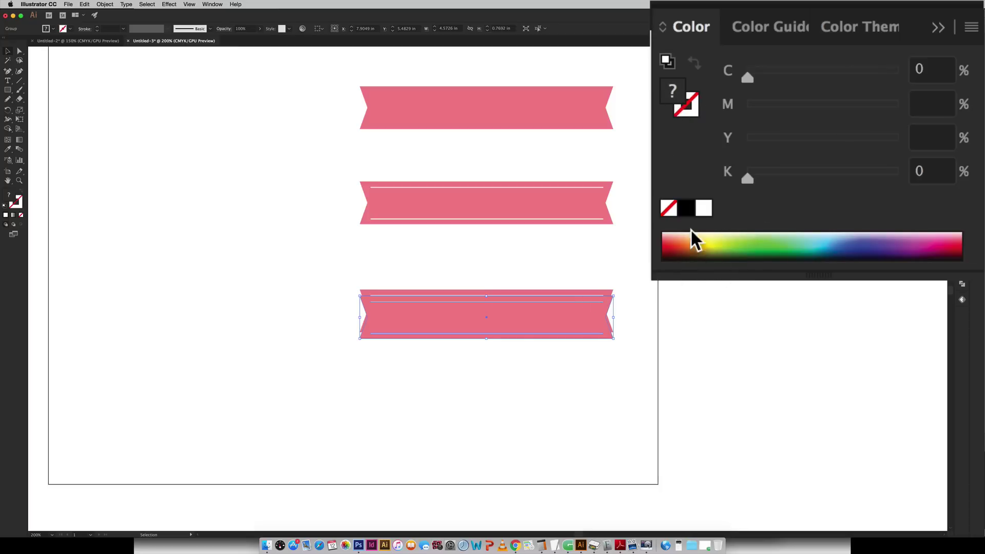
{"action": "left_click", "coordinate": [688, 208]}
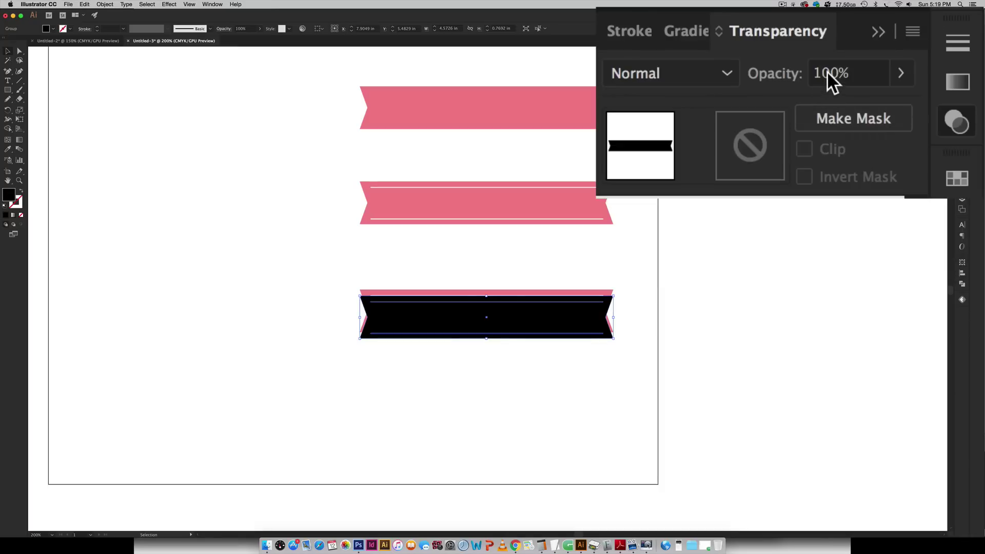
Set the black banner copy's opacity to 50% and deselect it
{"action": "left_click_drag", "start_coordinate": [827, 70], "coordinate": [810, 69]}
{"action": "type", "text": "5"}
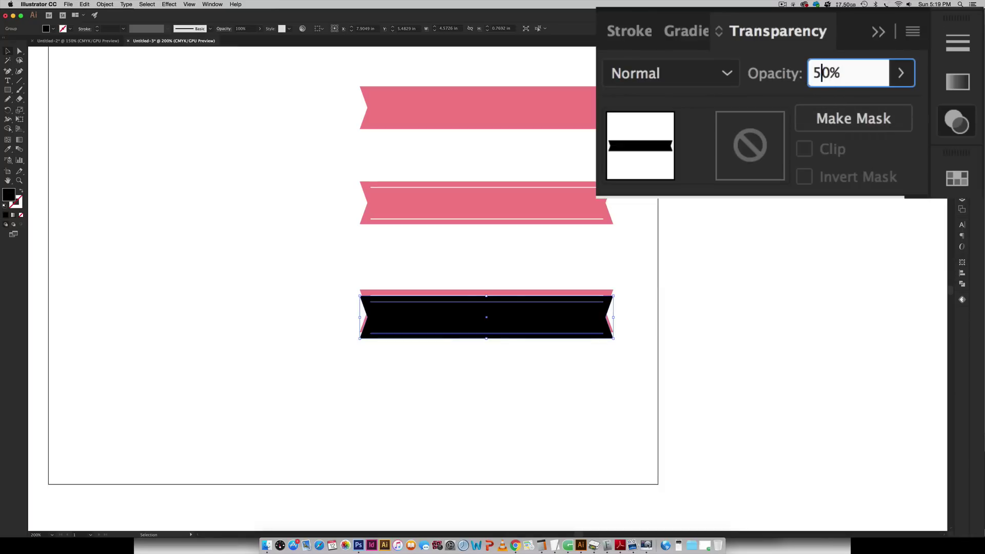
{"action": "key", "text": "Return"}
{"action": "left_click", "coordinate": [667, 329]}
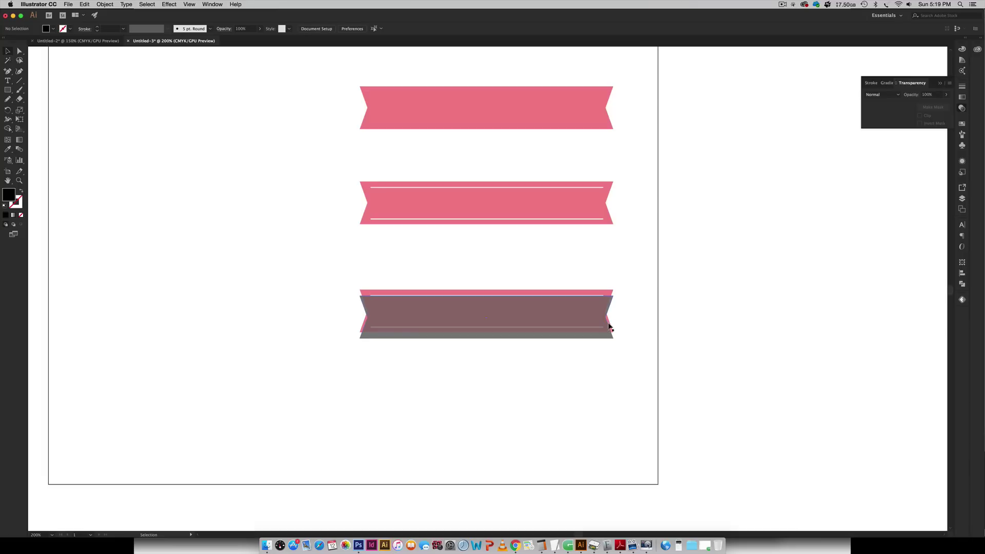
Draw a straight Pen line along the upper edge of the black banner copy's right notch, stopping just short of the notch point
{"action": "key", "text": "super+equal"}
{"action": "key", "text": "super+equal"}
{"action": "key", "text": "super+equal"}
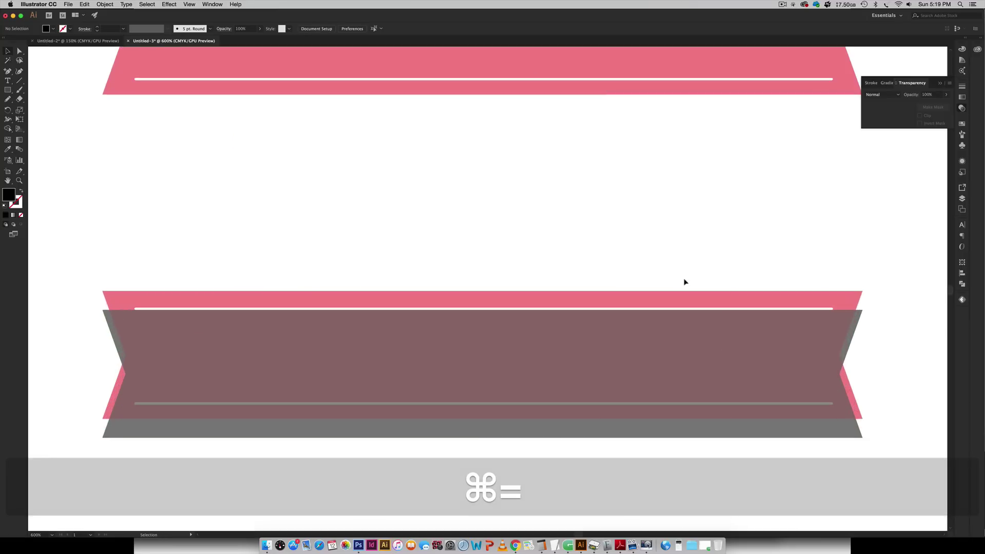
{"action": "key", "text": "space"}
{"action": "left_click_drag", "start_coordinate": [699, 308], "coordinate": [564, 192]}
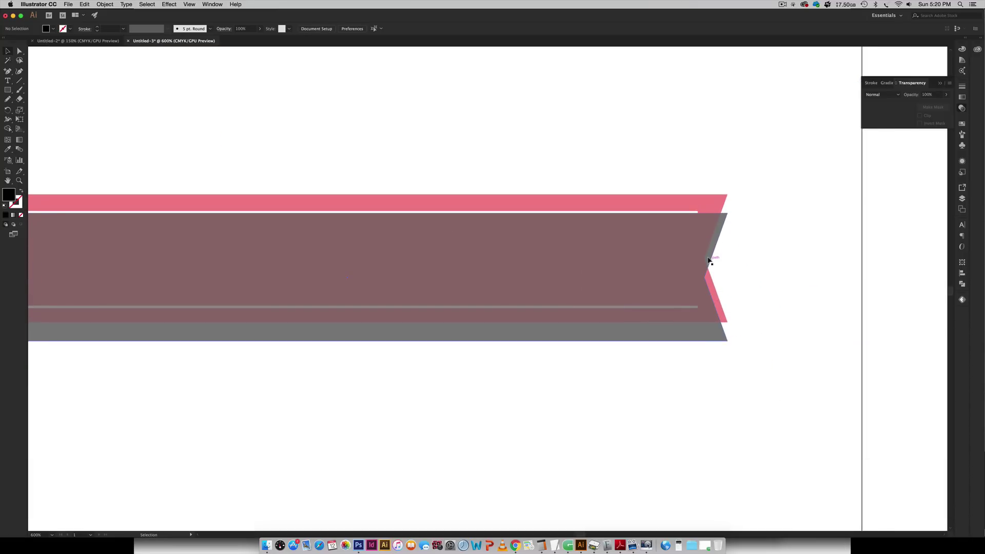
{"action": "scroll", "coordinate": [440, 340], "scroll_direction": "left", "scroll_amount": 15}
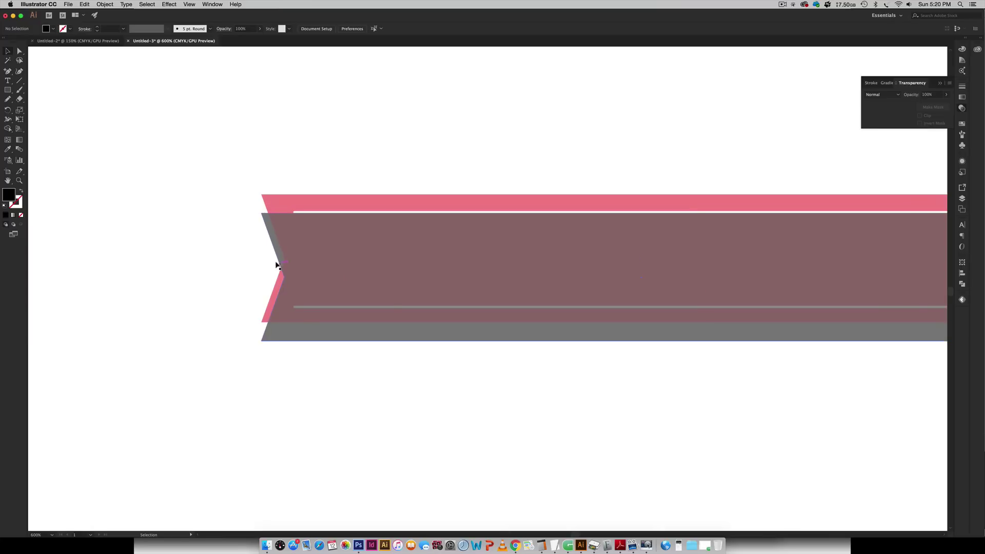
{"action": "scroll", "coordinate": [390, 299], "scroll_direction": "right", "scroll_amount": 10}
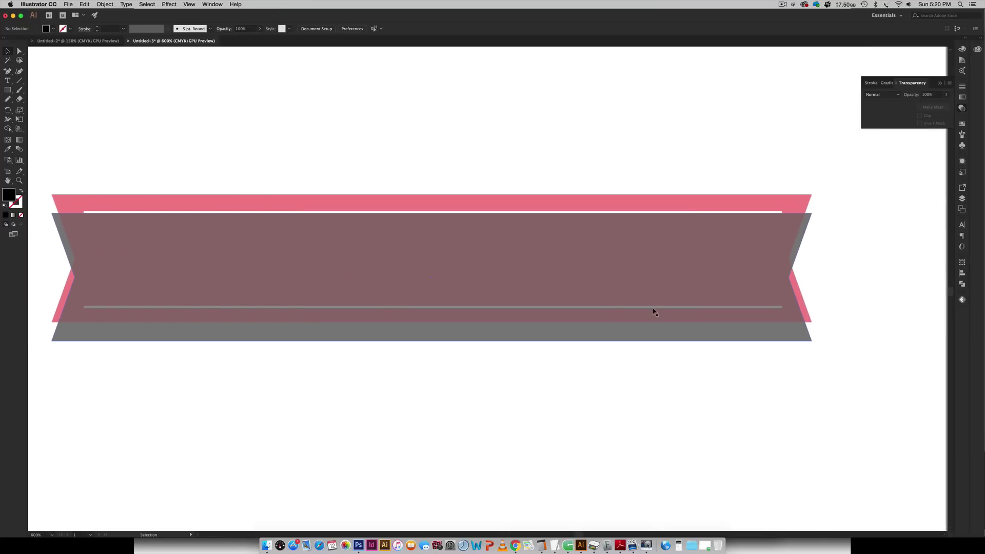
{"action": "scroll", "coordinate": [813, 239], "scroll_direction": "right", "scroll_amount": 5}
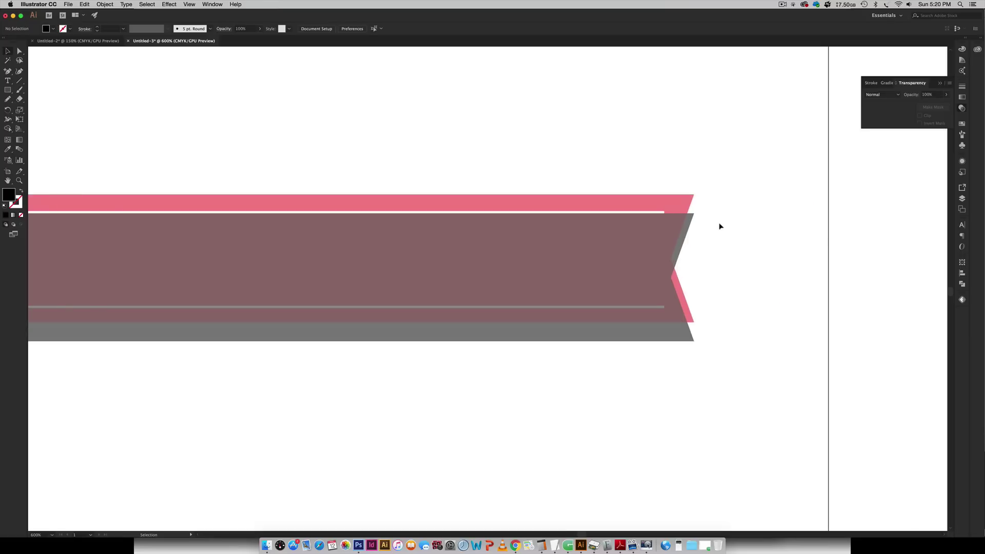
{"action": "key", "text": "p"}
{"action": "left_click", "coordinate": [693, 214]}
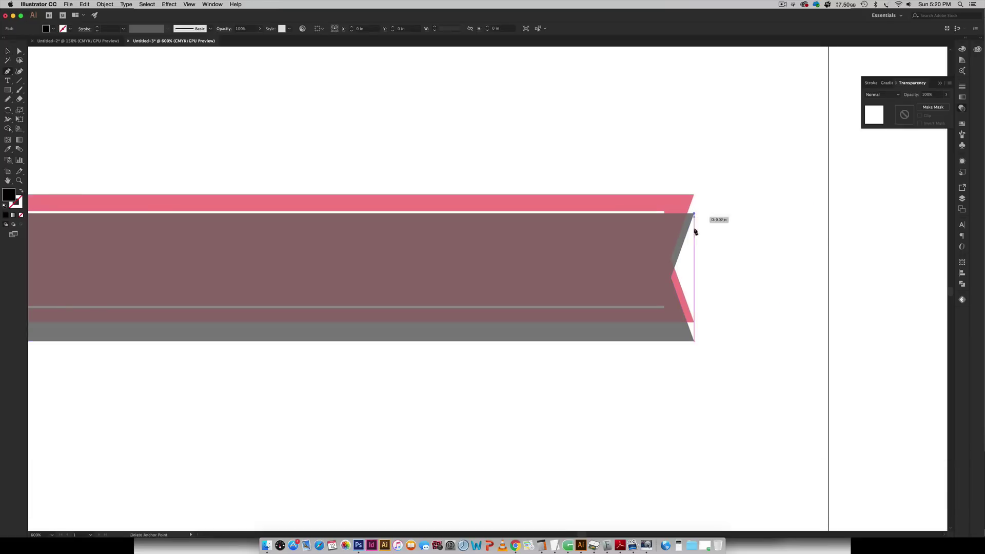
{"action": "left_click", "coordinate": [676, 259]}
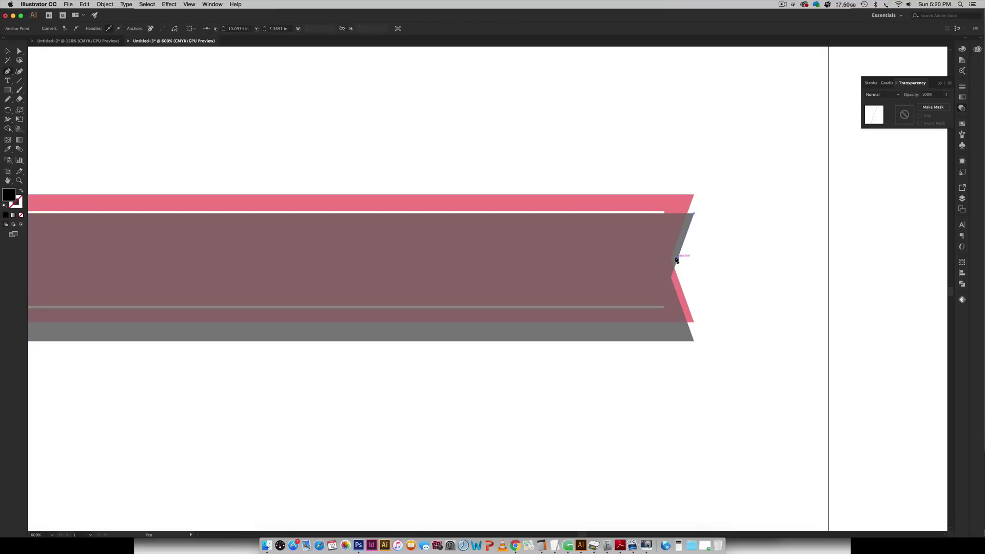
Remove the new line's fill and sample the banner's pink as its stroke color
{"action": "left_click", "coordinate": [21, 215]}
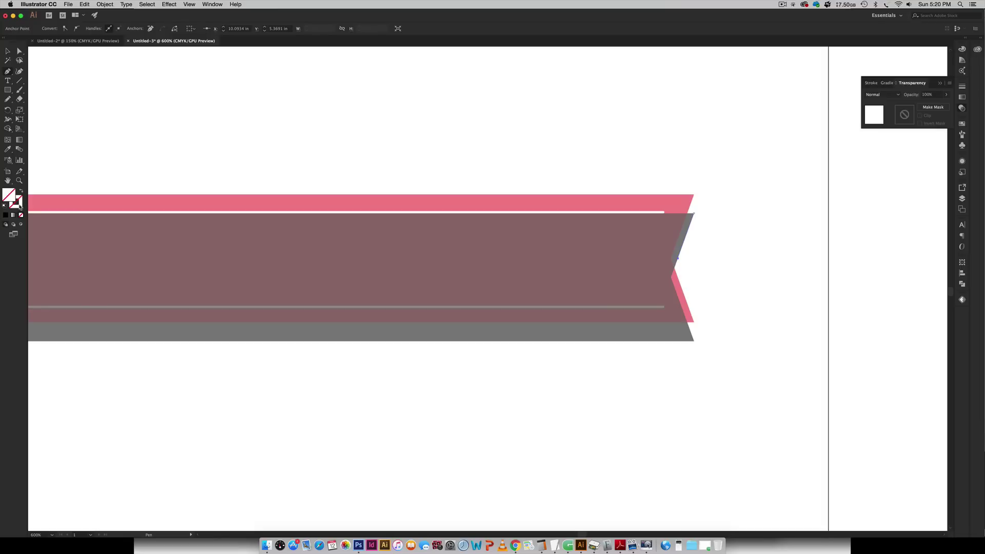
{"action": "left_click", "coordinate": [20, 206]}
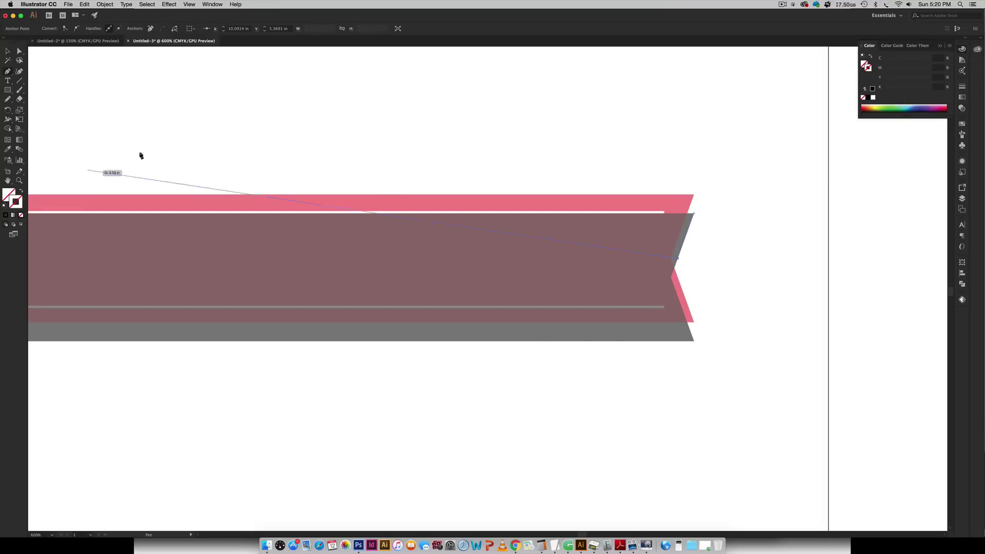
{"action": "key", "text": "i"}
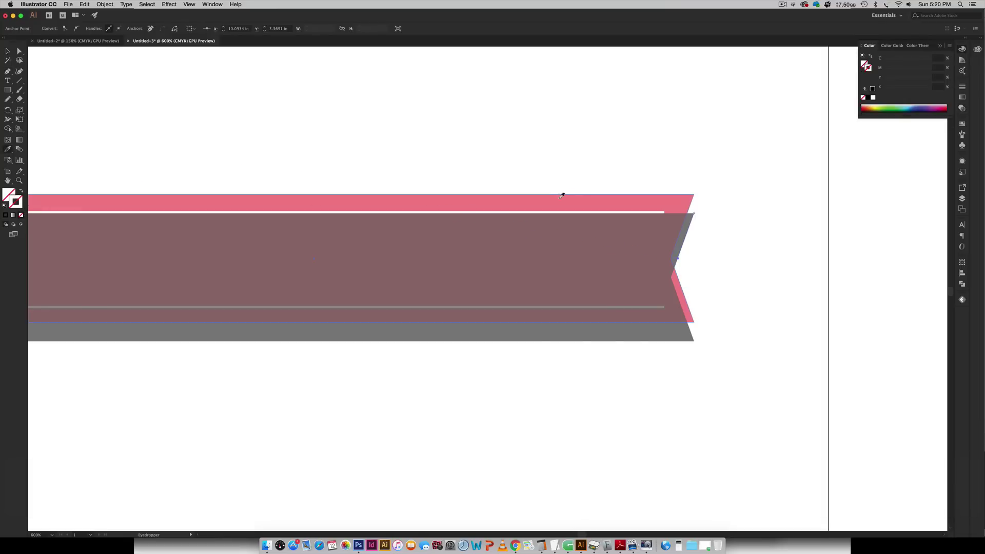
{"action": "left_click", "coordinate": [638, 196], "text": "shift"}
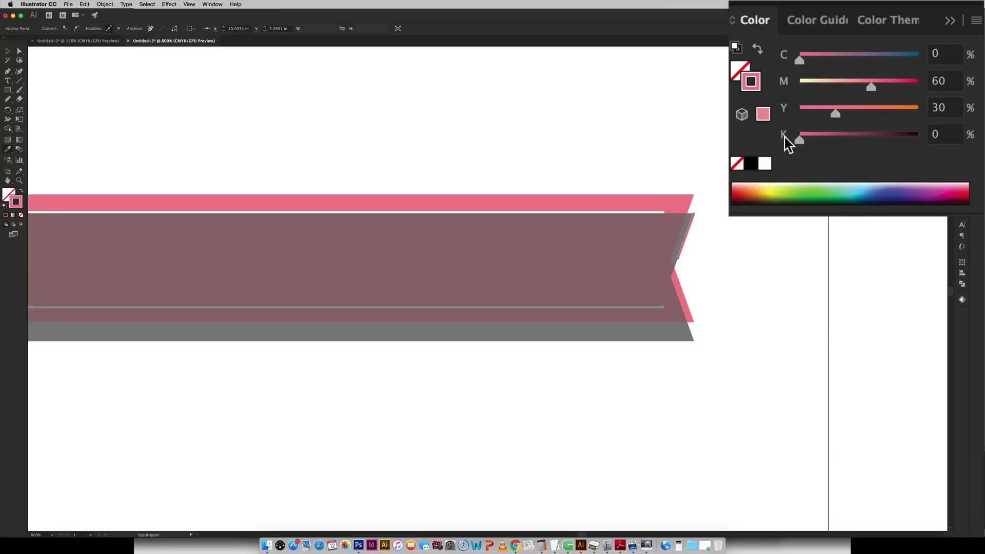
Darken the line's pink stroke by setting its K value to 50%, then deselect it
{"action": "left_click", "coordinate": [948, 137]}
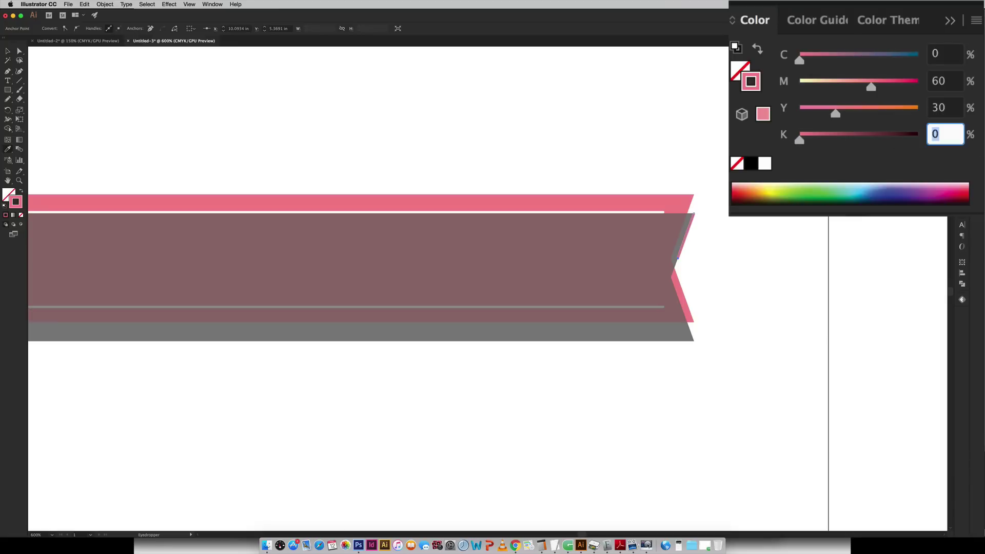
{"action": "type", "text": "50"}
{"action": "key", "text": "Return"}
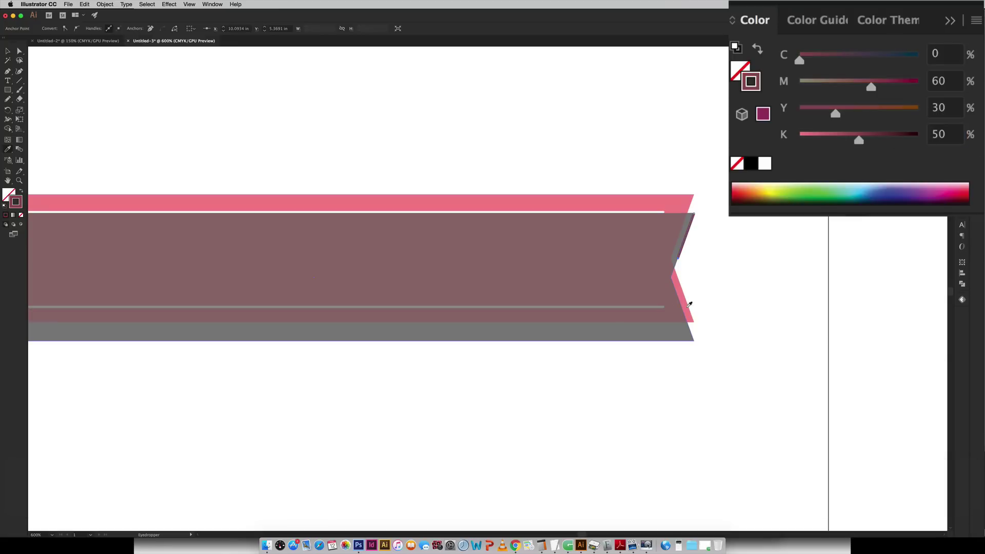
{"action": "scroll", "coordinate": [705, 306], "scroll_direction": "left", "scroll_amount": 2}
{"action": "key", "text": "v"}
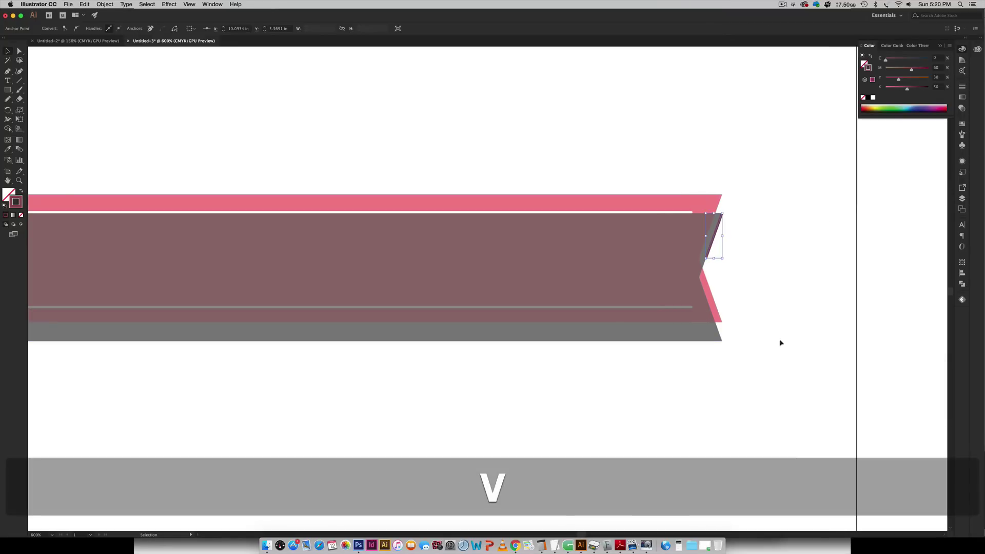
{"action": "left_click", "coordinate": [873, 387]}
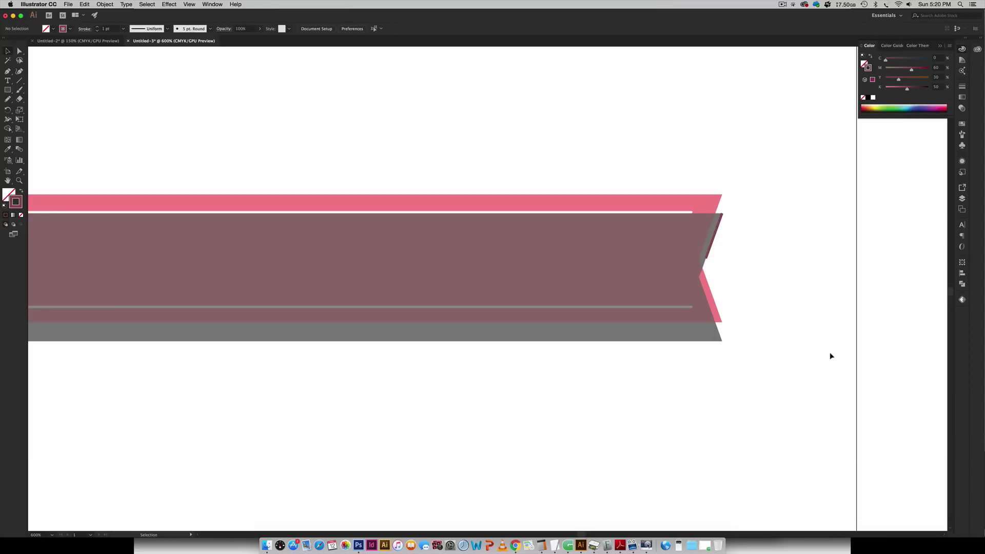
Draw a straight line about 4.57 in long along the black copy's bottom edge from corner to corner, and deselect it
{"action": "key", "text": "p"}
{"action": "left_click", "coordinate": [722, 342]}
{"action": "scroll", "coordinate": [725, 349], "scroll_direction": "left", "scroll_amount": 15}
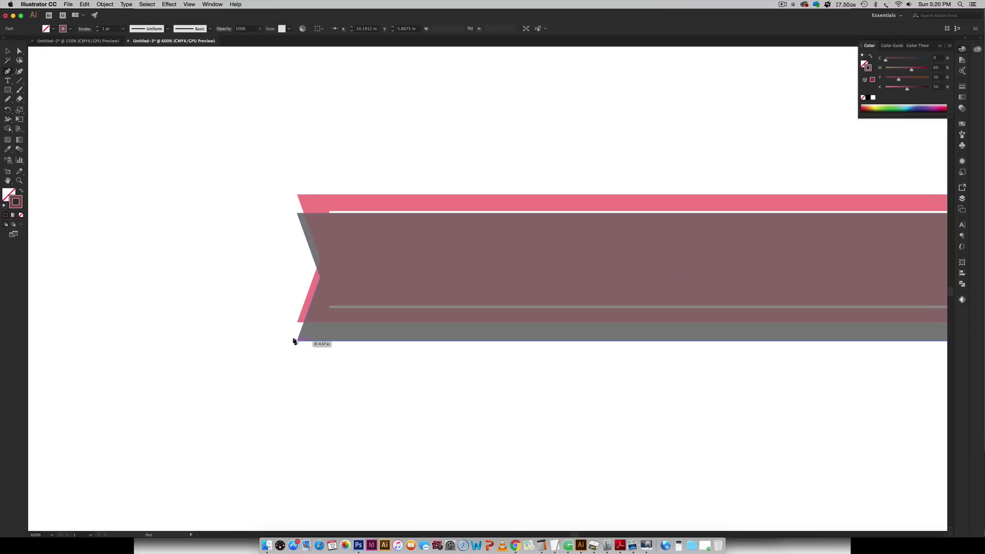
{"action": "left_click", "coordinate": [295, 341]}
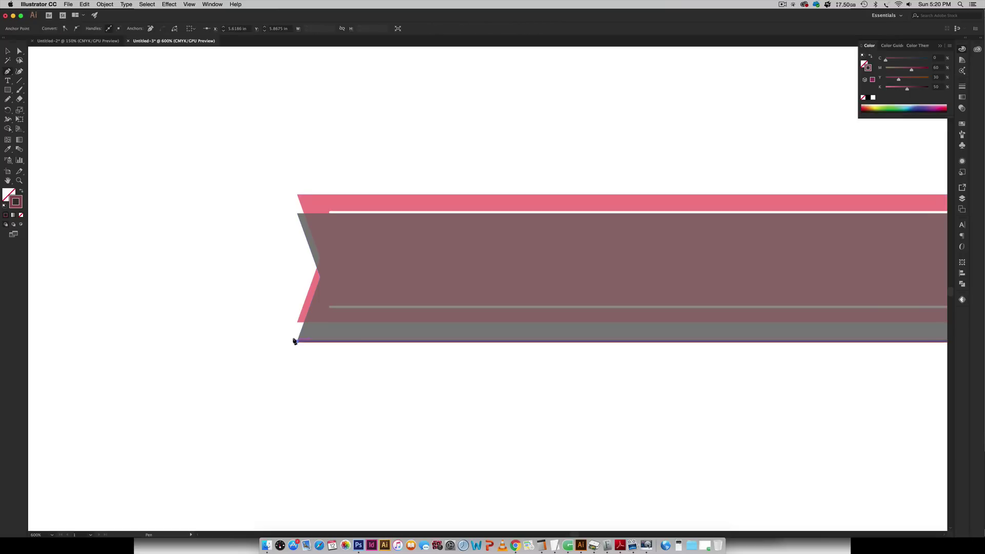
{"action": "key", "text": "v"}
{"action": "left_click", "coordinate": [570, 418]}
Draw a line about 0.3 in long along the upper edge of the black copy's left notch and deselect it
{"action": "scroll", "coordinate": [635, 430], "scroll_direction": "right", "scroll_amount": 6}
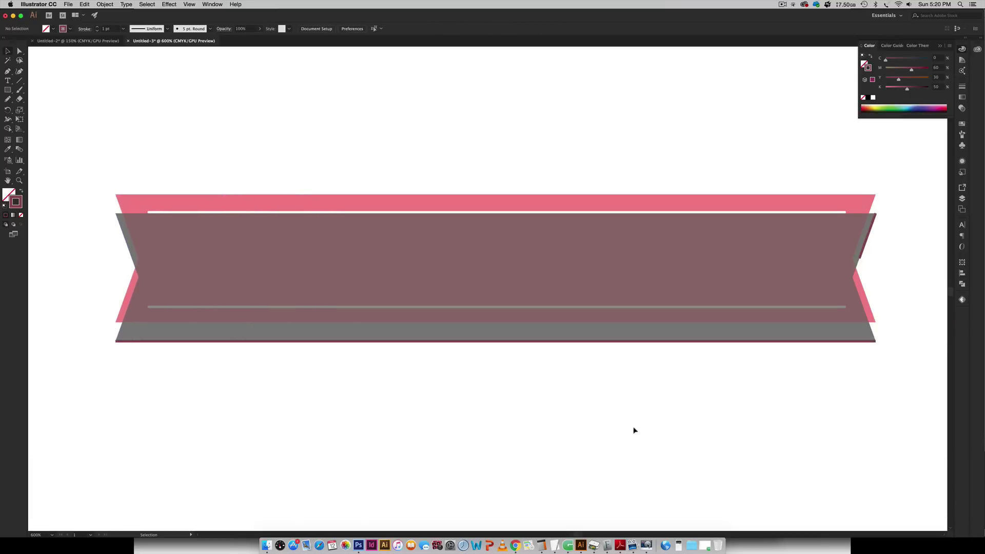
{"action": "scroll", "coordinate": [635, 430], "scroll_direction": "right", "scroll_amount": 3}
{"action": "scroll", "coordinate": [570, 424], "scroll_direction": "left", "scroll_amount": 8}
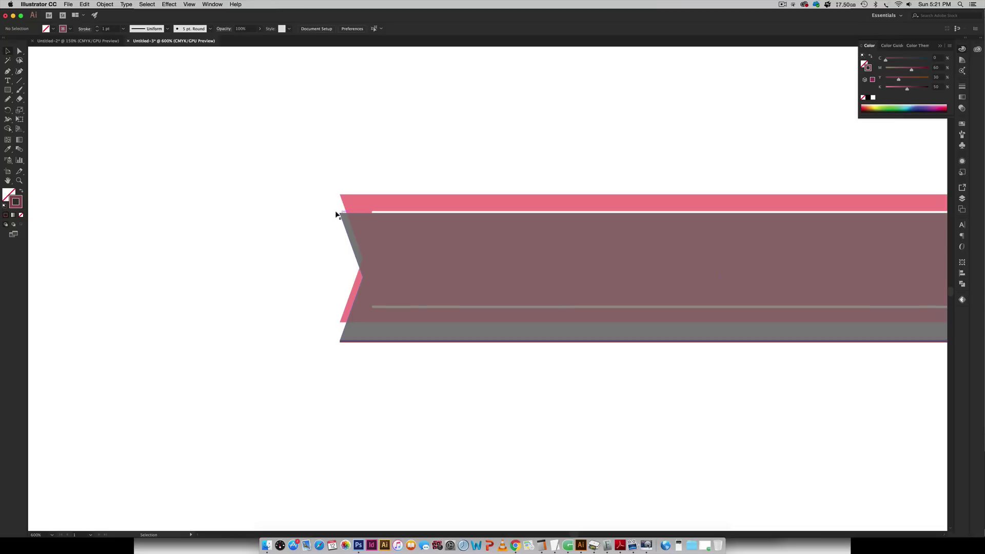
{"action": "key", "text": "p"}
{"action": "left_click", "coordinate": [339, 214]}
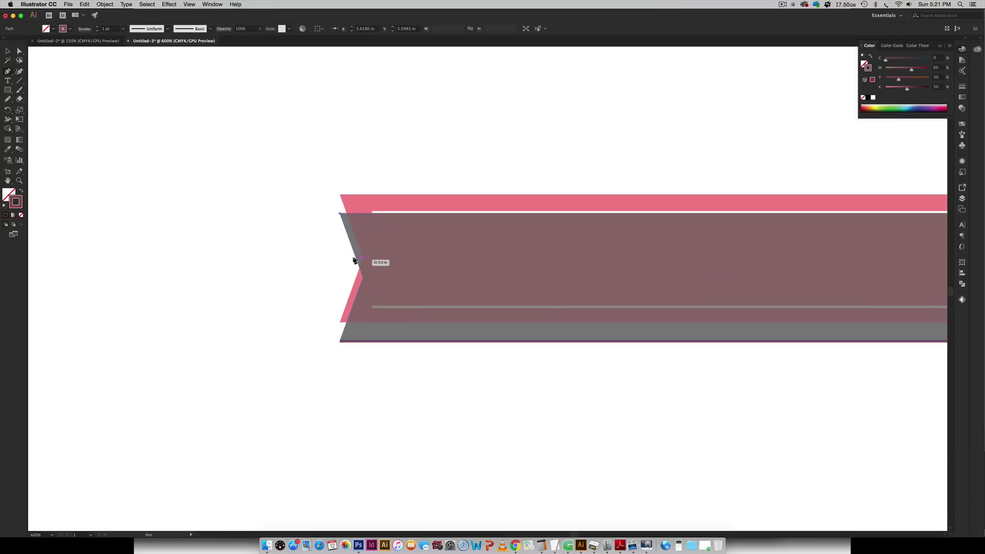
{"action": "left_click", "coordinate": [354, 260]}
{"action": "key", "text": "v"}
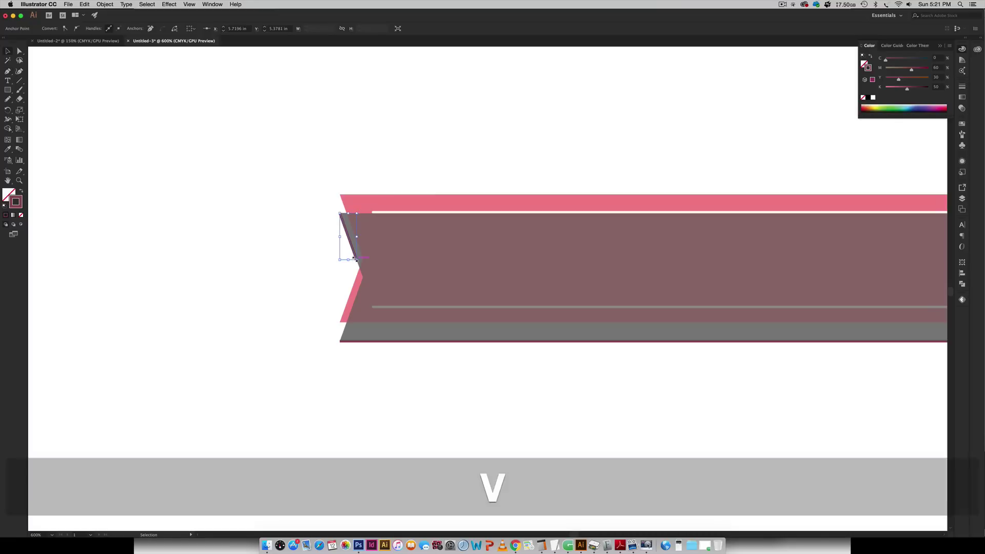
{"action": "left_click", "coordinate": [804, 415]}
Delete the semi-transparent black banner copy, keeping the three dark lines around the pink banner
{"action": "scroll", "coordinate": [563, 424], "scroll_direction": "right", "scroll_amount": 5}
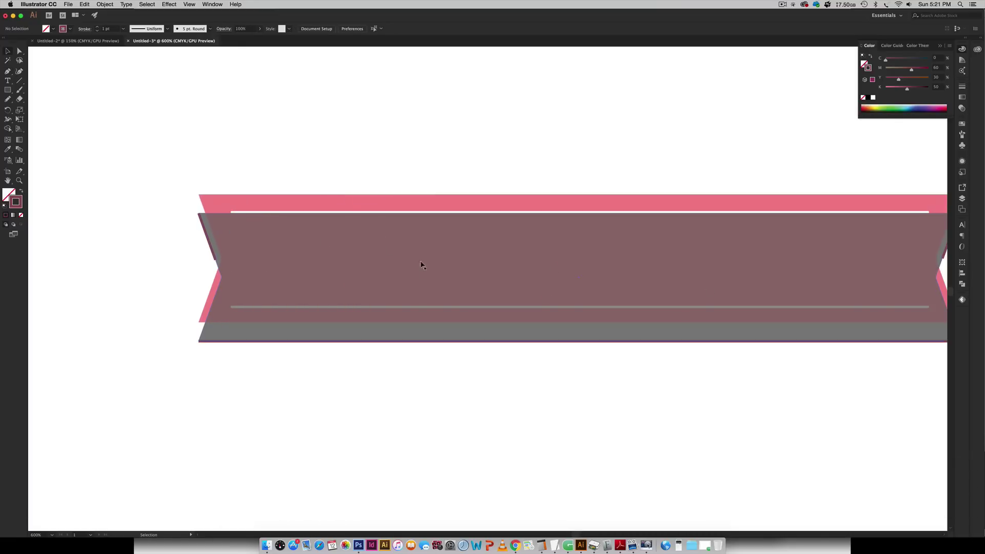
{"action": "left_click", "coordinate": [447, 278]}
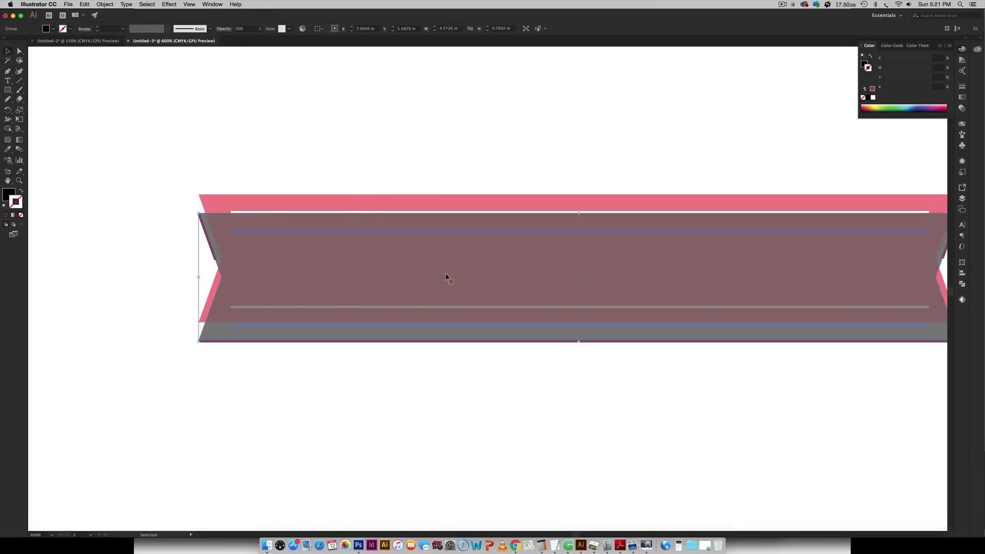
{"action": "key", "text": "BackSpace"}
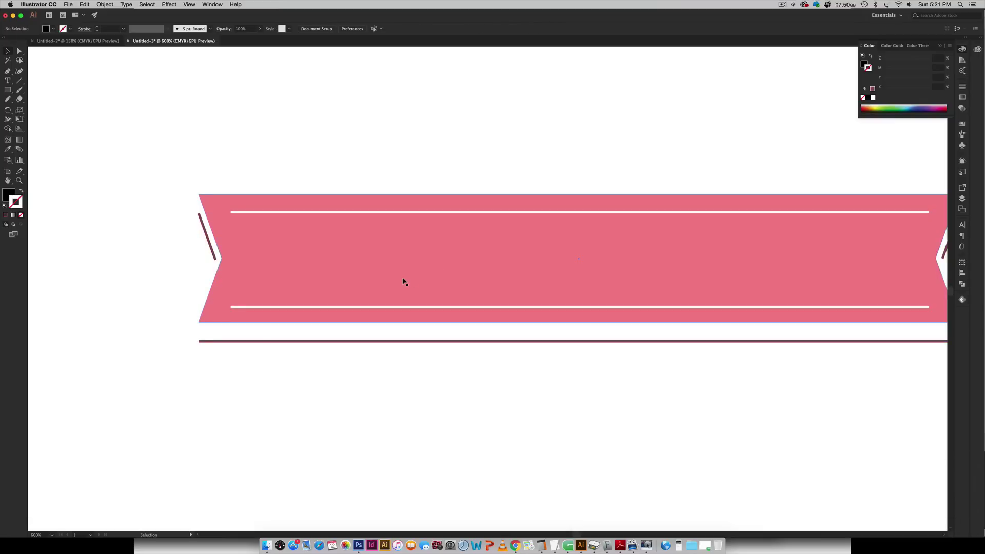
Nudge the long dark line below the banner up by about 0.06 in, closer to the bottom edge, and deselect it
{"action": "scroll", "coordinate": [405, 279], "scroll_direction": "right", "scroll_amount": 5}
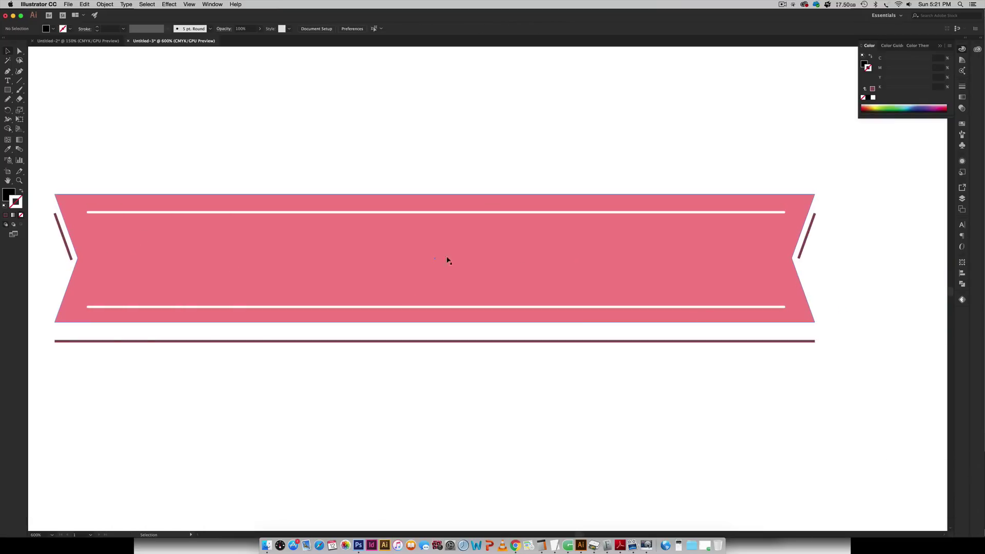
{"action": "left_click", "coordinate": [602, 340]}
{"action": "key", "text": "Up"}
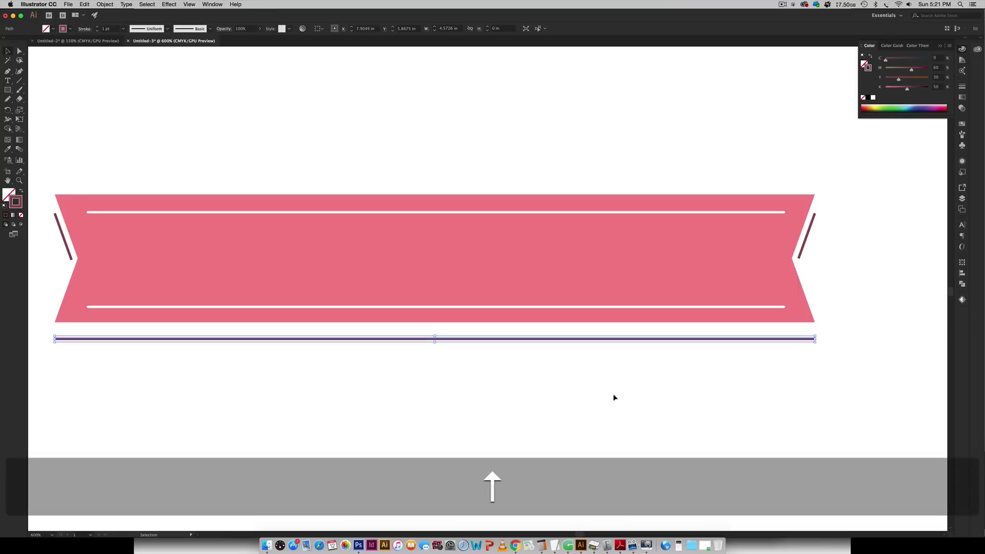
{"action": "key", "text": "Up"}
{"action": "key", "text": "Up"}
{"action": "key", "text": "Up"}
{"action": "key", "text": "Up"}
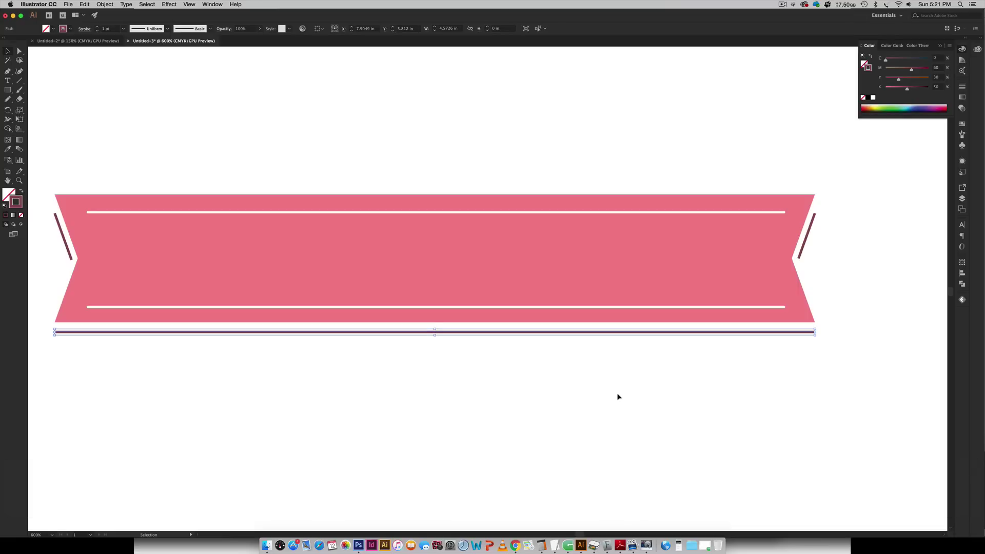
{"action": "left_click", "coordinate": [691, 416]}
Select the three dark lines around the third banner, expand them into filled shapes, and deselect them
{"action": "key", "text": "super+minus"}
{"action": "key", "text": "super+minus"}
{"action": "key", "text": "super+minus"}
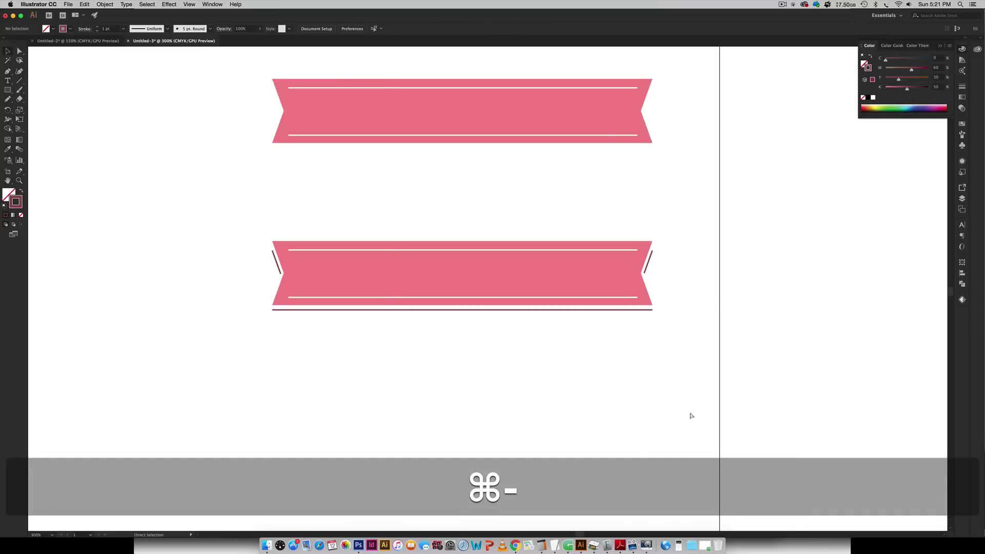
{"action": "scroll", "coordinate": [630, 370], "scroll_direction": "left", "scroll_amount": 3}
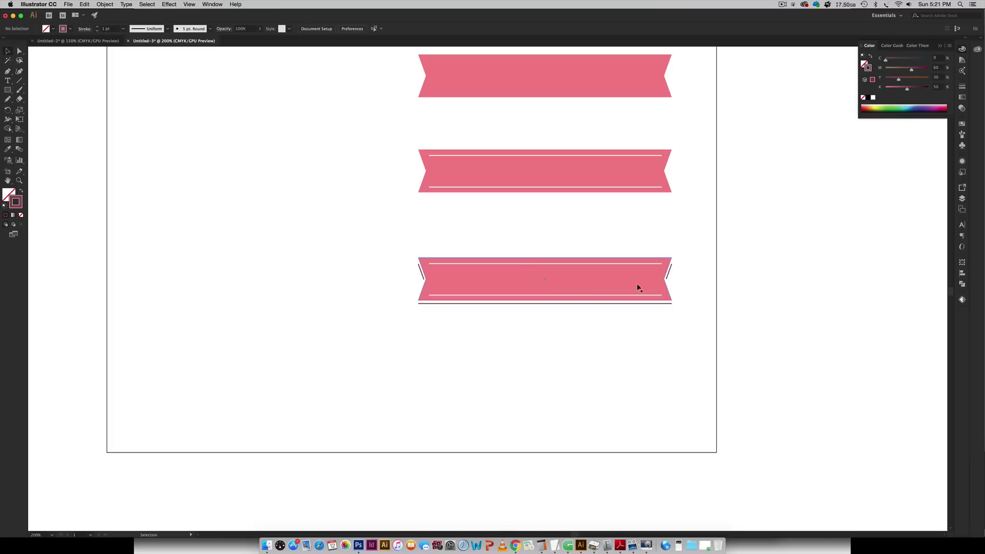
{"action": "key", "text": "super+equal"}
{"action": "key", "text": "super+equal"}
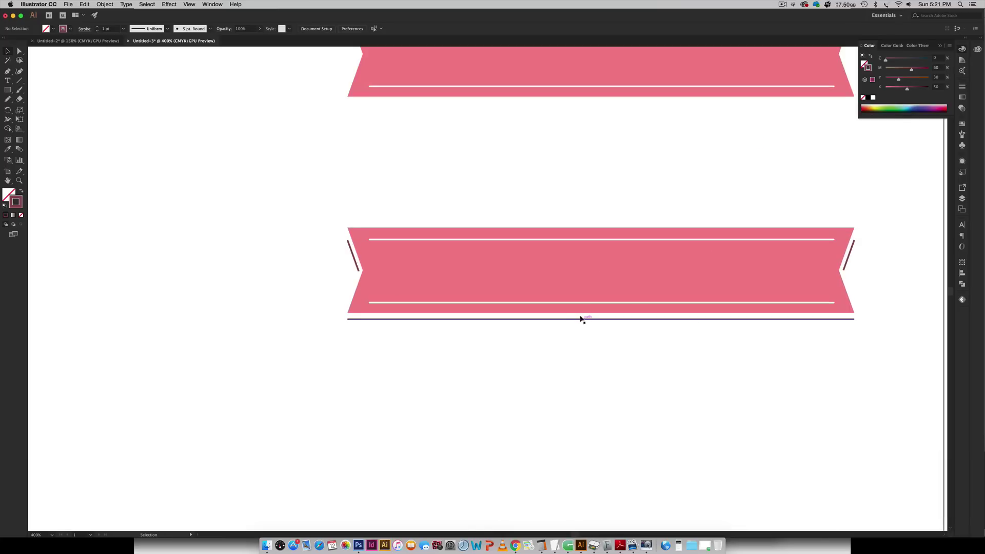
{"action": "left_click", "coordinate": [583, 319]}
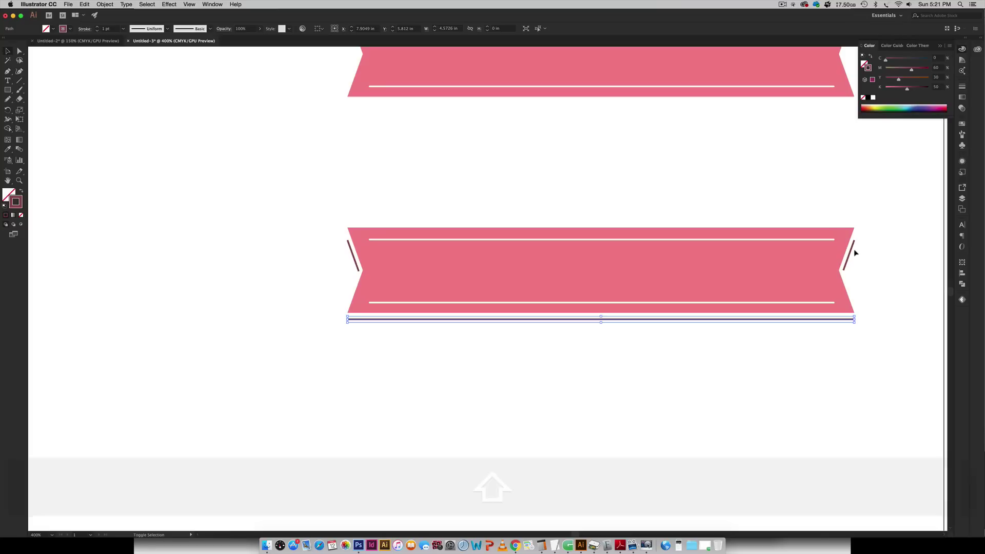
{"action": "left_click", "coordinate": [849, 251], "text": "shift"}
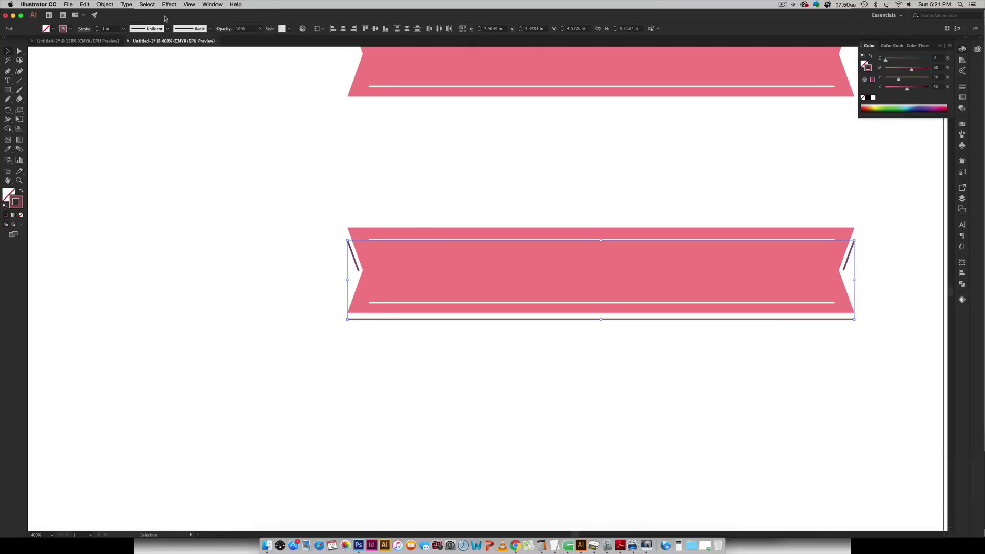
{"action": "left_click", "coordinate": [104, 4]}
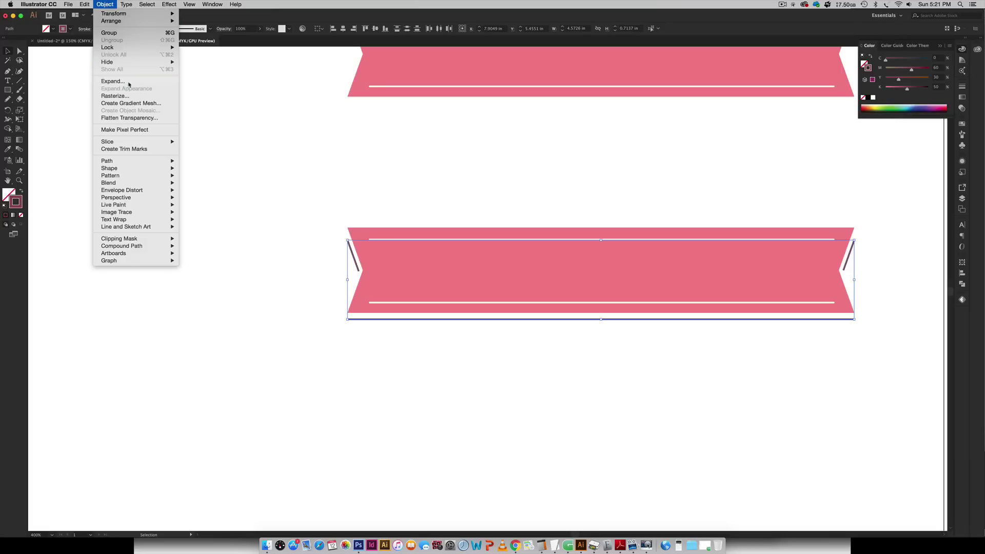
{"action": "left_click", "coordinate": [112, 82]}
{"action": "left_click", "coordinate": [528, 323]}
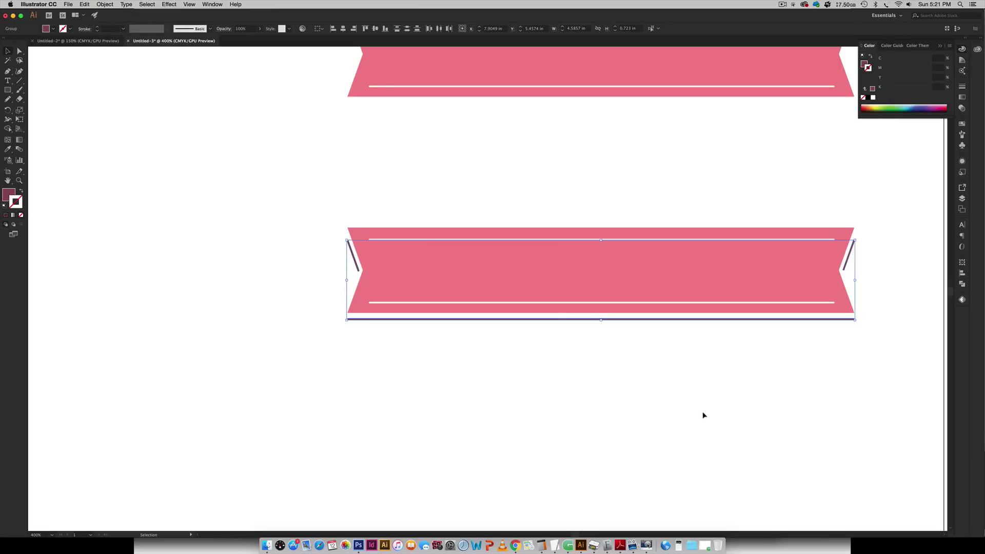
{"action": "left_click", "coordinate": [829, 325]}
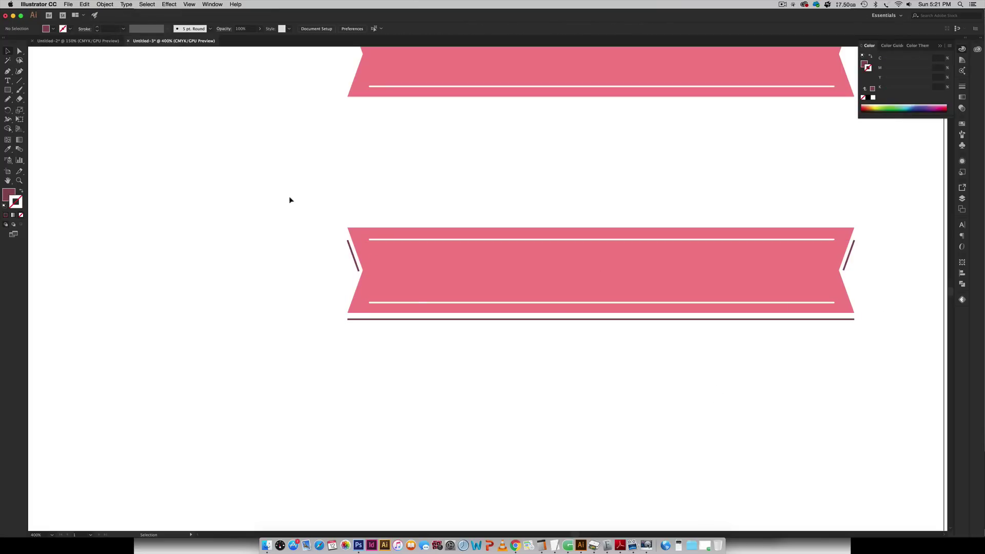
Group the third banner with its white lines and dark shadow lines, and deselect it
{"action": "left_click_drag", "start_coordinate": [292, 201], "coordinate": [883, 336]}
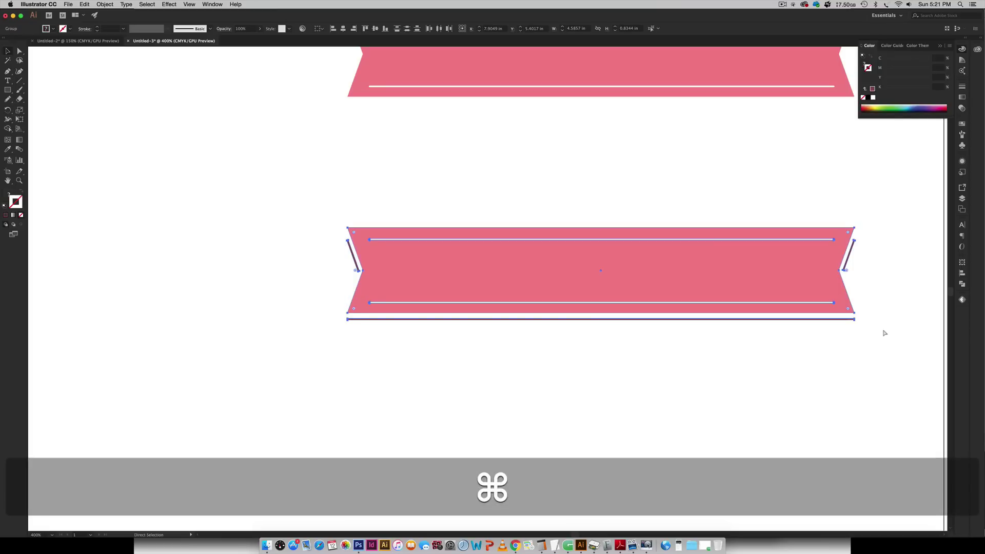
{"action": "key", "text": "super+g"}
{"action": "left_click", "coordinate": [796, 378]}
Create an art brush named "plain ribbon" from the plain pink banner at the top, keeping the default stretch and colorization options
{"action": "key", "text": "super+minus"}
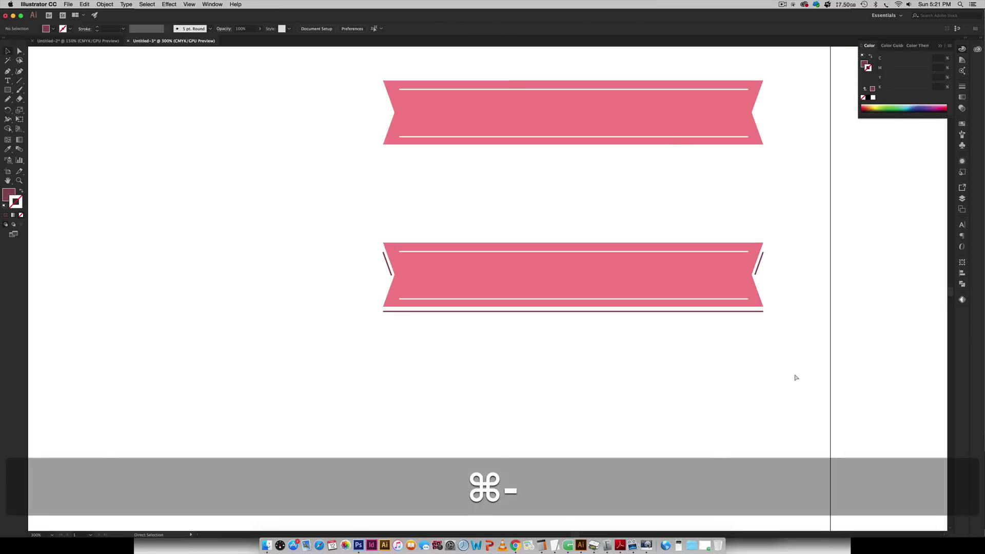
{"action": "key", "text": "super+minus"}
{"action": "key", "text": "super+minus"}
{"action": "key", "text": "space"}
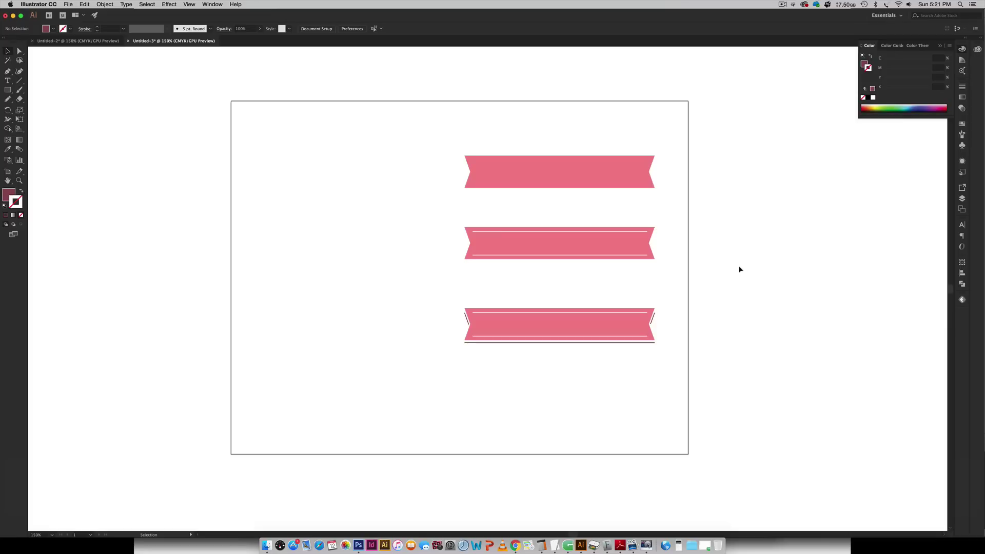
{"action": "left_click", "coordinate": [490, 169]}
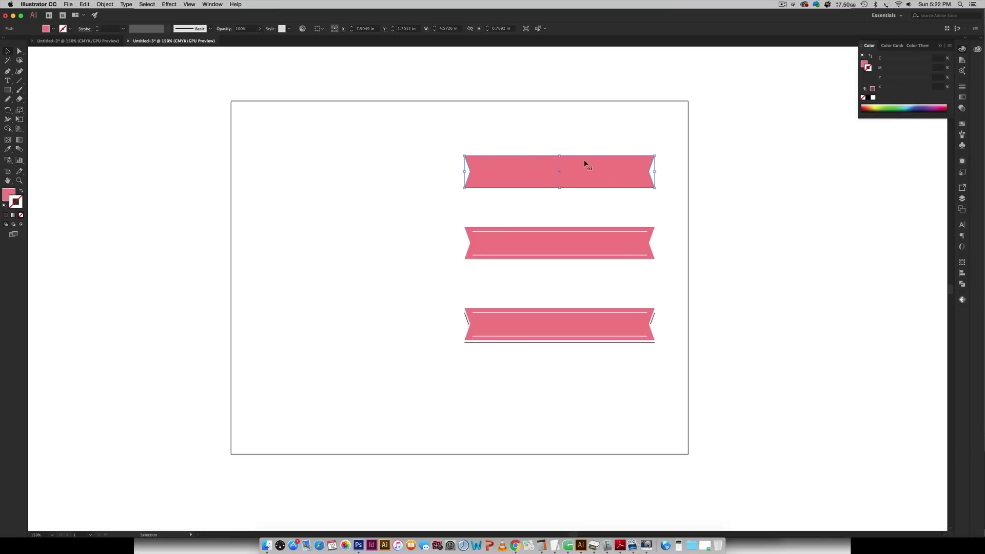
{"action": "left_click", "coordinate": [963, 135]}
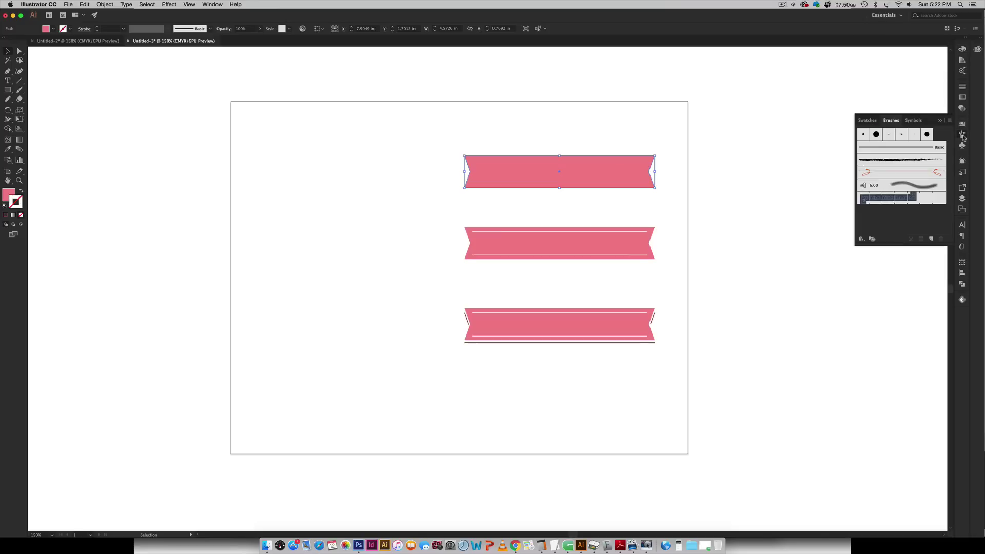
{"action": "left_click", "coordinate": [214, 3]}
{"action": "left_click", "coordinate": [231, 138]}
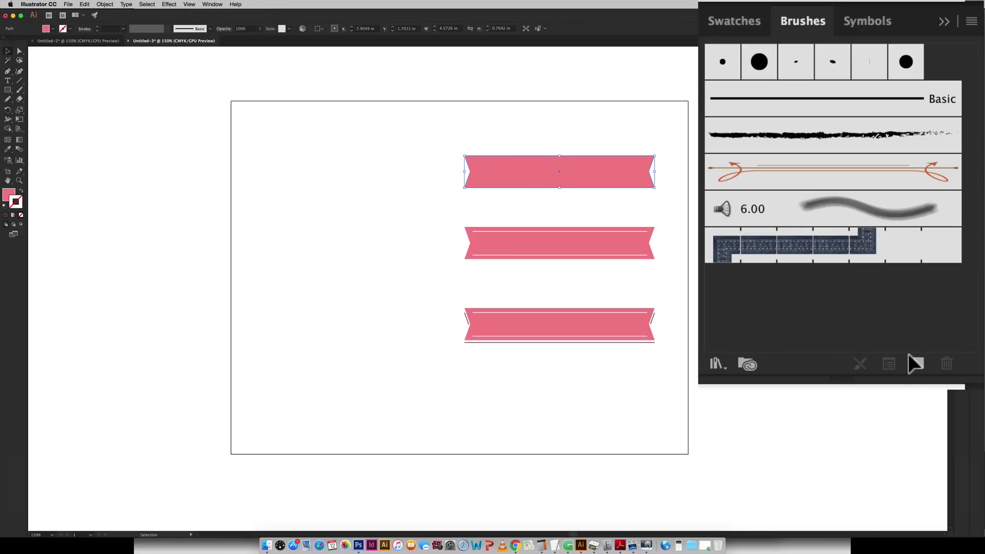
{"action": "left_click", "coordinate": [931, 239]}
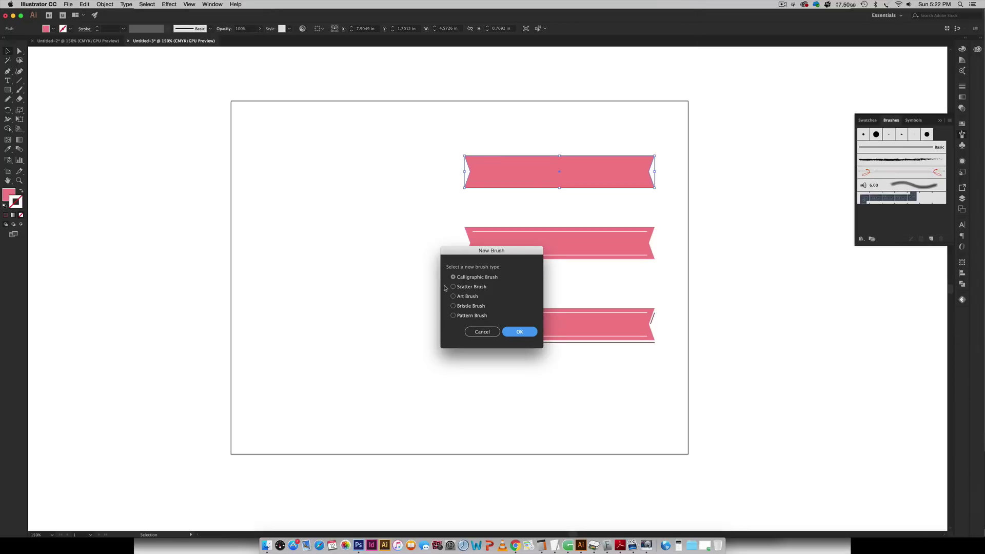
{"action": "left_click", "coordinate": [455, 296]}
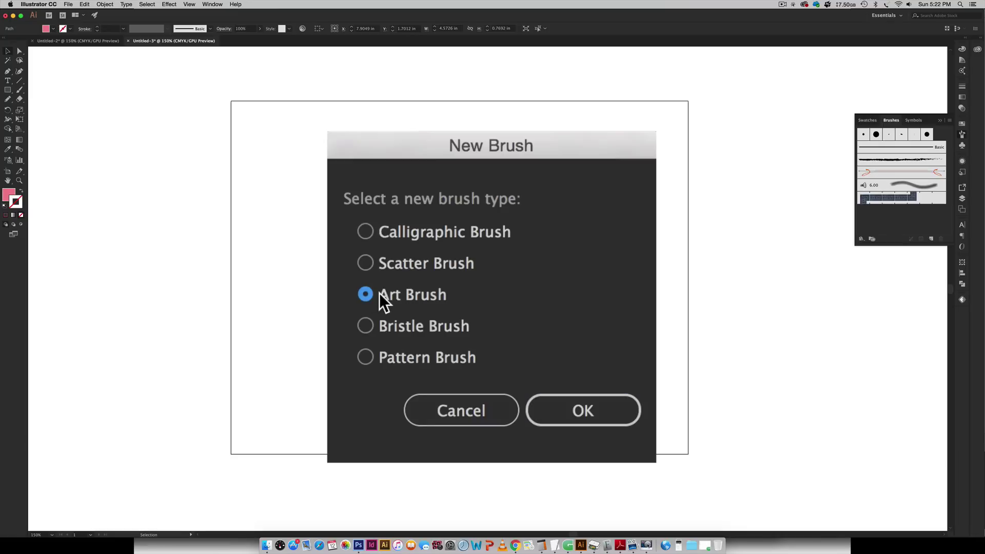
{"action": "left_click", "coordinate": [522, 330]}
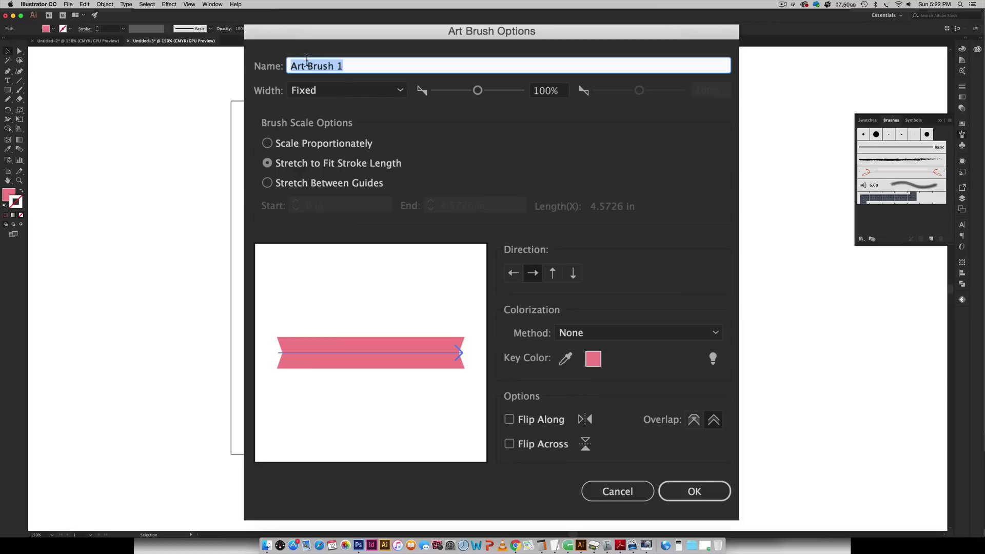
{"action": "type", "text": "plain ribbon"}
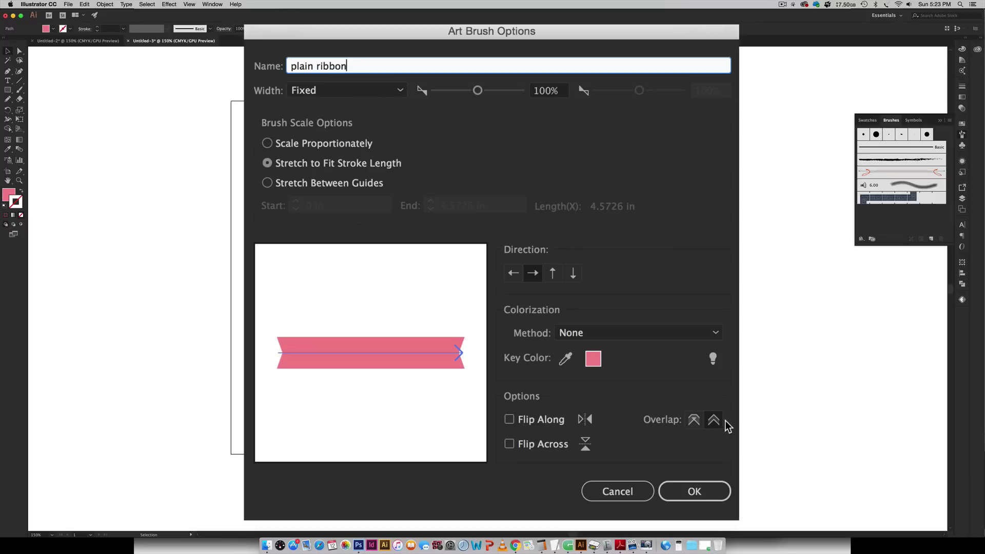
{"action": "left_click", "coordinate": [720, 502]}
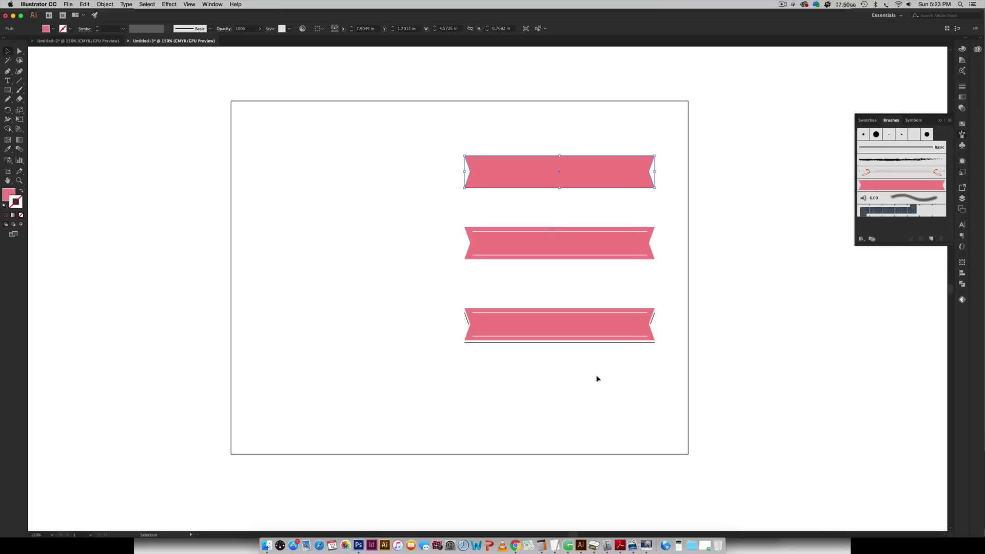
Create an art brush named "pink + white" from the middle banner with the white lines
{"action": "left_click", "coordinate": [587, 248]}
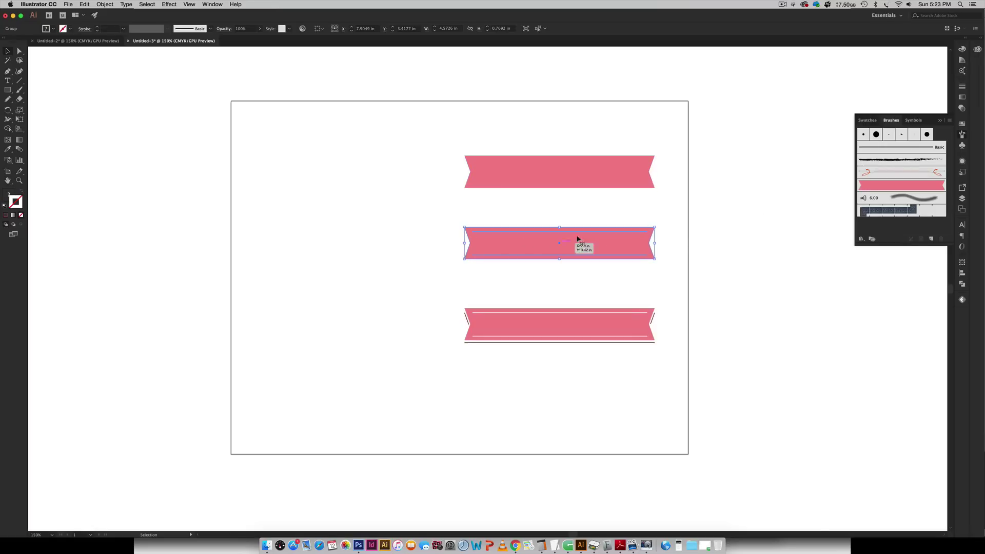
{"action": "left_click", "coordinate": [931, 239]}
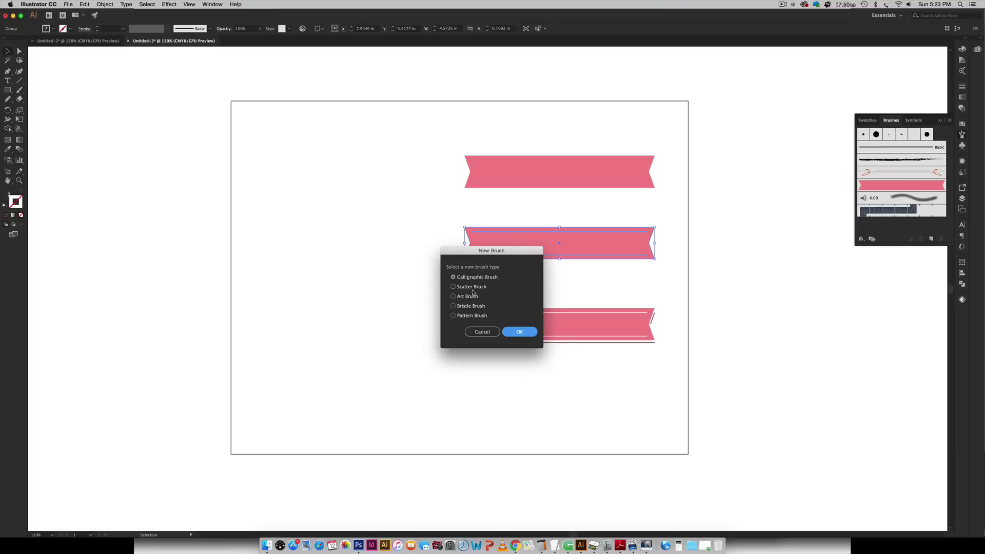
{"action": "left_click", "coordinate": [519, 332]}
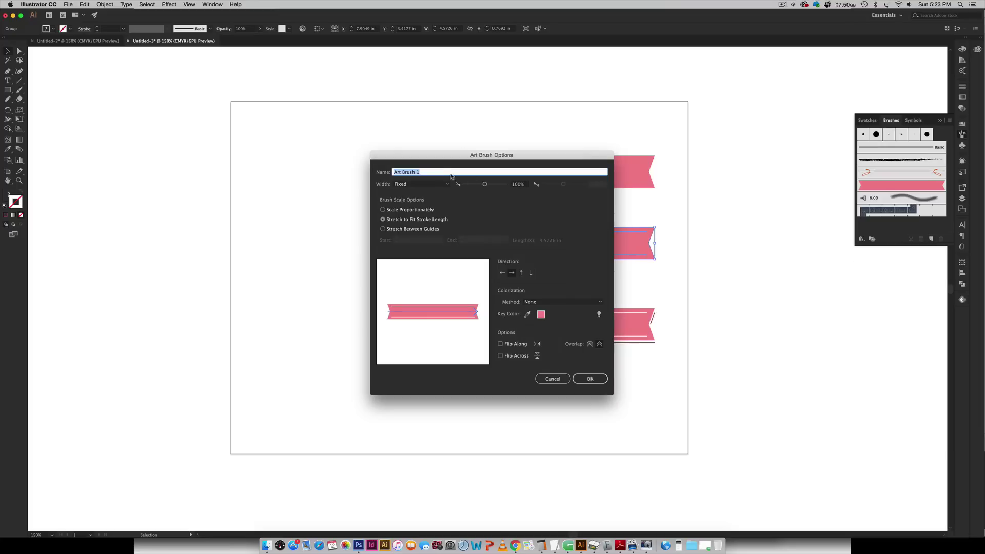
{"action": "type", "text": "pink"}
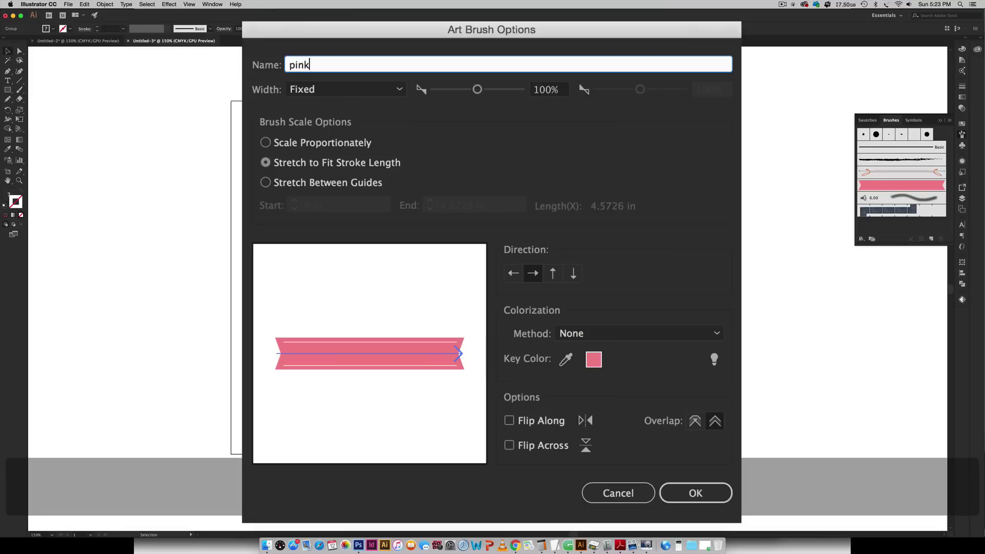
{"action": "type", "text": " + white"}
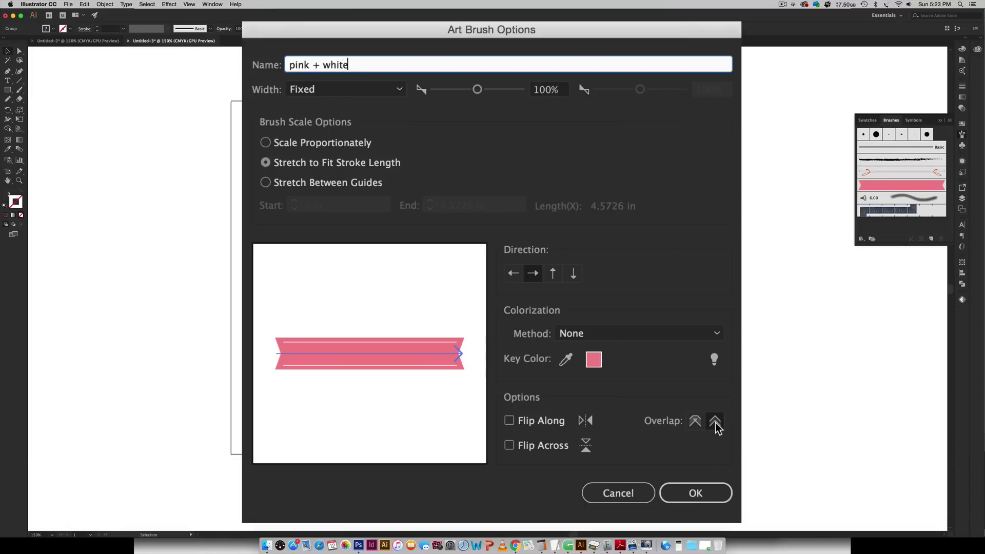
{"action": "left_click", "coordinate": [704, 493]}
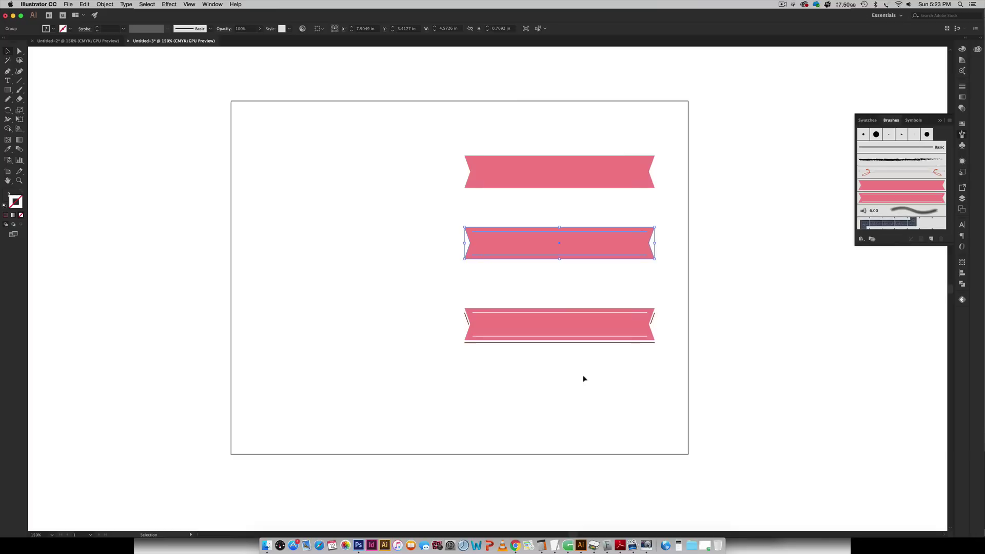
Create an art brush named "ribbon with shadow" from the lowest banner with the dark lines, and deselect the banner
{"action": "left_click", "coordinate": [547, 322]}
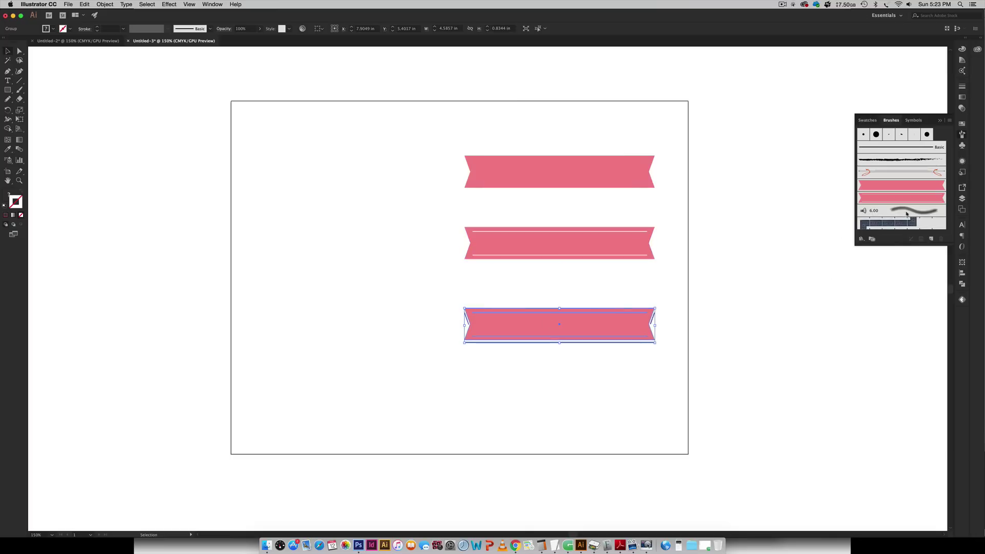
{"action": "left_click", "coordinate": [931, 239]}
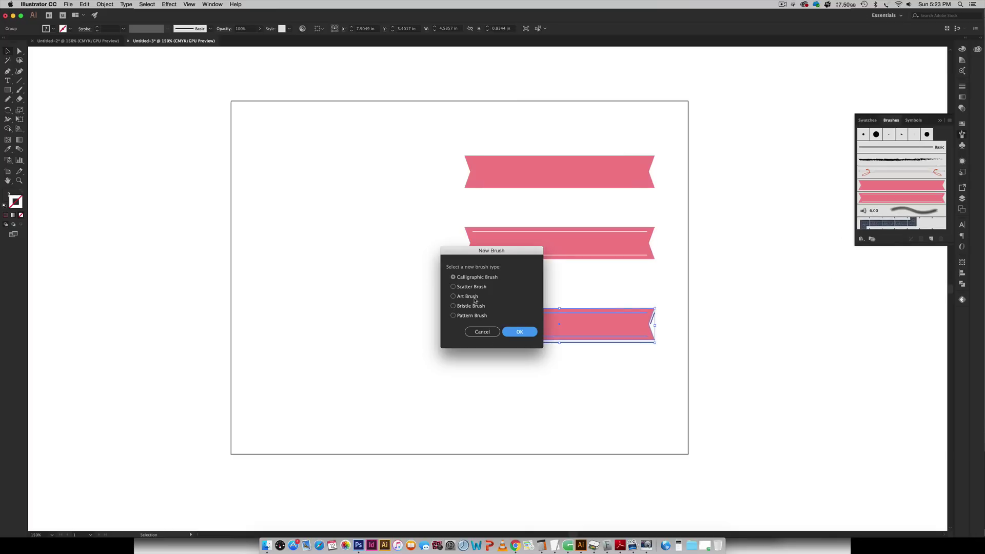
{"action": "left_click", "coordinate": [475, 298]}
{"action": "left_click", "coordinate": [519, 332]}
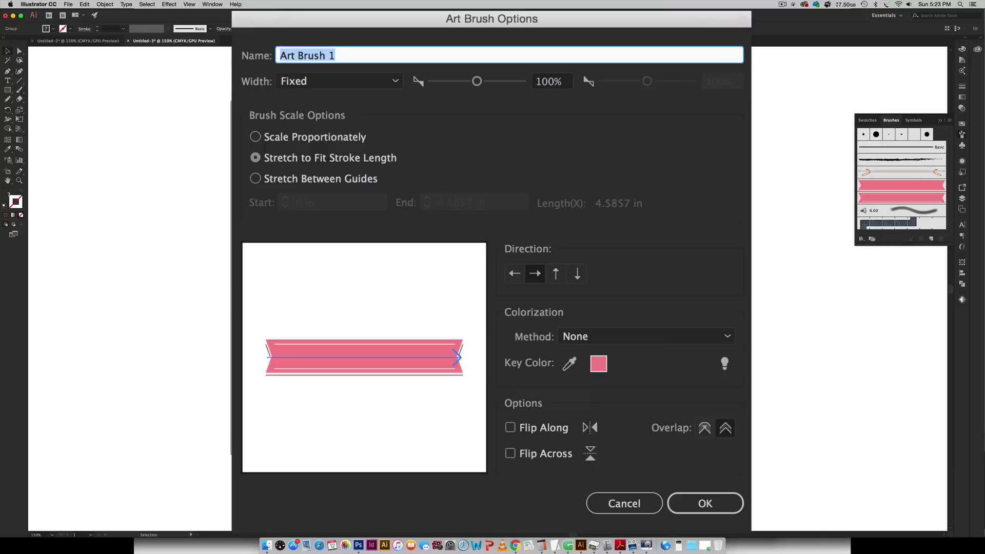
{"action": "type", "text": "ribbon with sha"}
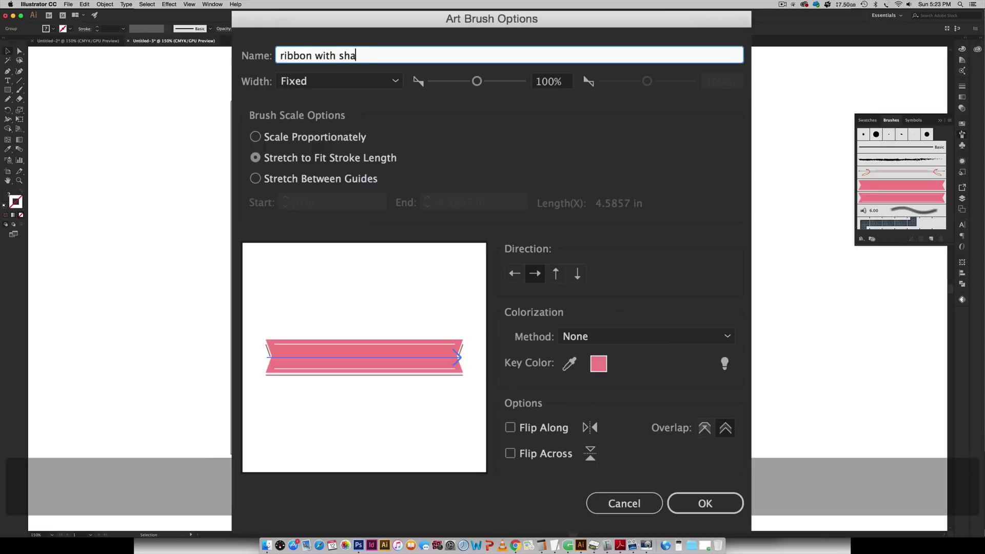
{"action": "type", "text": "dow"}
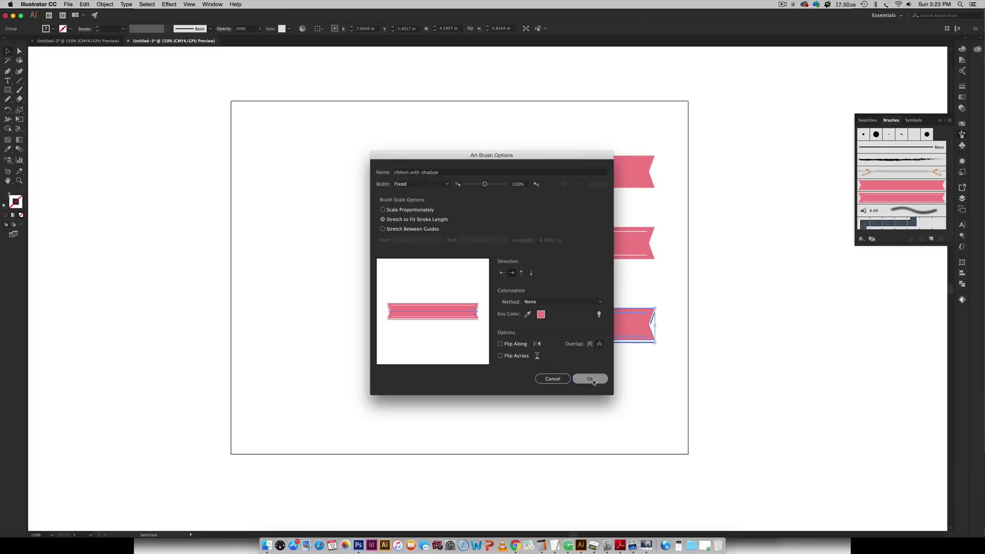
{"action": "left_click", "coordinate": [705, 504]}
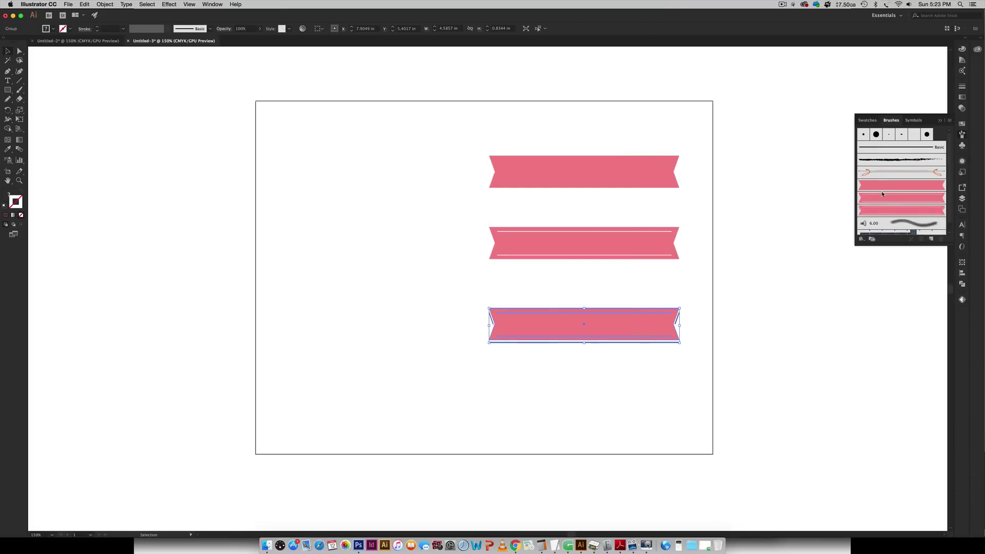
{"action": "left_click", "coordinate": [620, 415]}
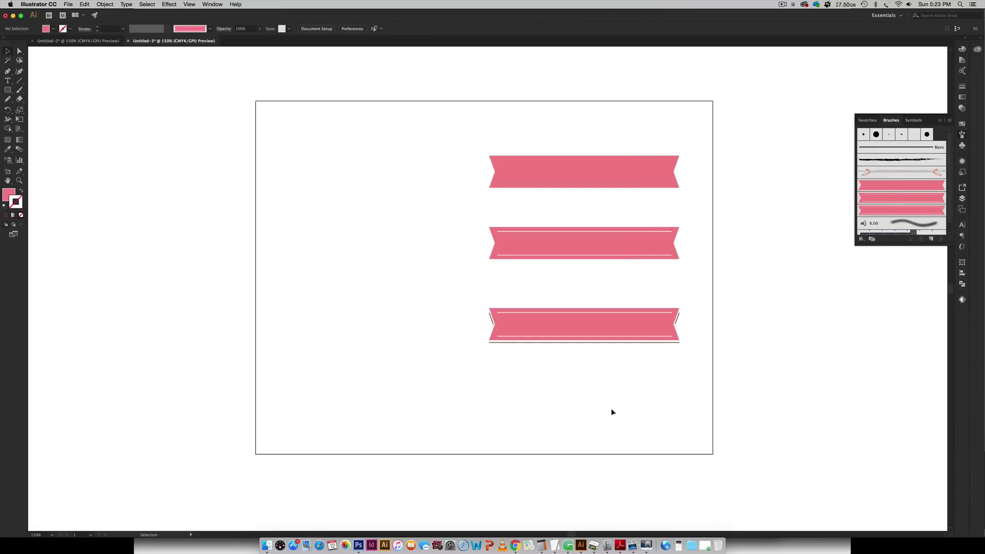
Move all three banners together off the right side of the artboard and deselect them
{"action": "scroll", "coordinate": [617, 405], "scroll_direction": "left", "scroll_amount": 5}
{"action": "scroll", "coordinate": [475, 384], "scroll_direction": "up", "scroll_amount": 5}
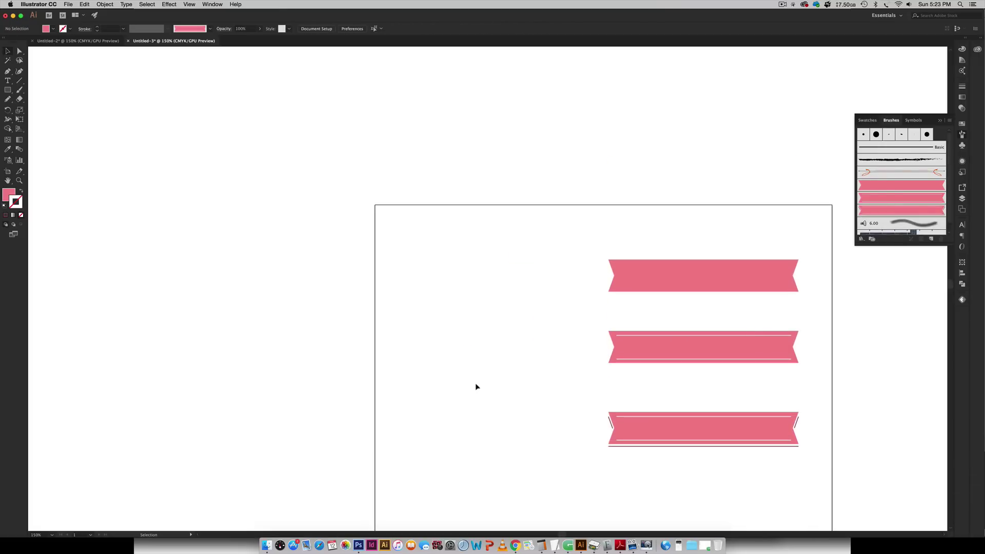
{"action": "scroll", "coordinate": [473, 346], "scroll_direction": "right", "scroll_amount": 7}
{"action": "left_click_drag", "start_coordinate": [413, 230], "coordinate": [672, 518]}
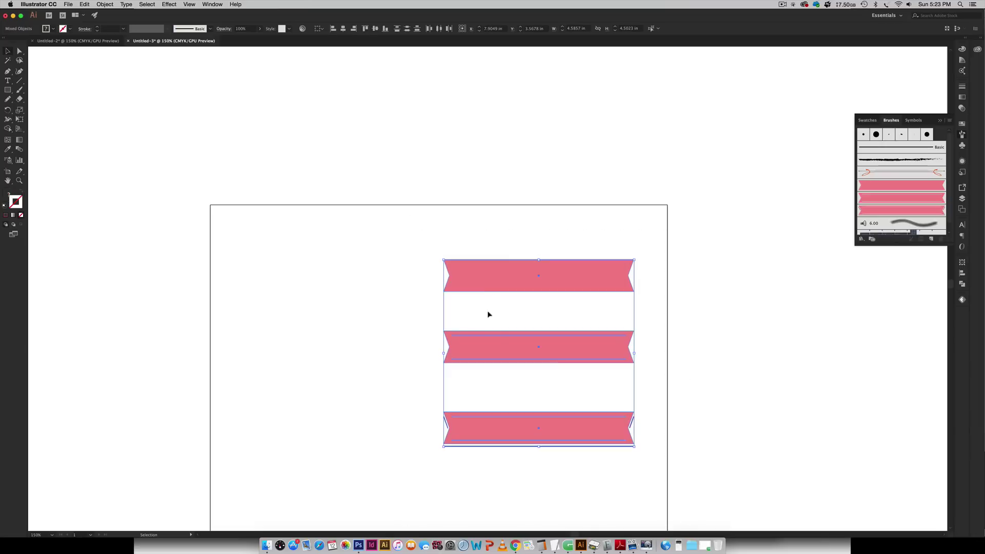
{"action": "left_click_drag", "start_coordinate": [495, 341], "coordinate": [799, 364]}
{"action": "left_click", "coordinate": [532, 414]}
Draw an S-shaped wave path about 6.8 in wide across the artboard's upper half with the Pen tool, with a pink stroke and no fill
{"action": "key", "text": "space"}
{"action": "left_click_drag", "start_coordinate": [532, 414], "coordinate": [459, 221]}
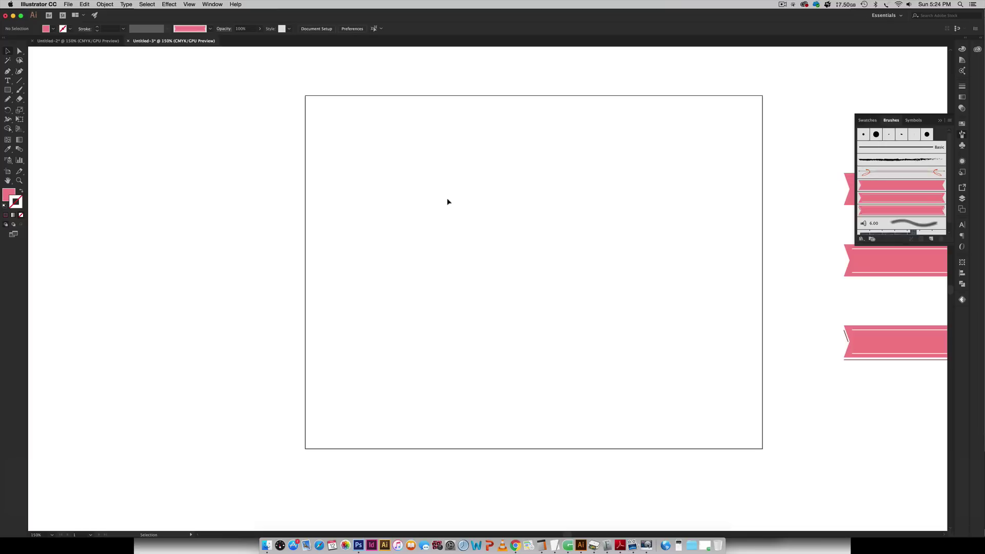
{"action": "key", "text": "p"}
{"action": "left_click", "coordinate": [355, 195]}
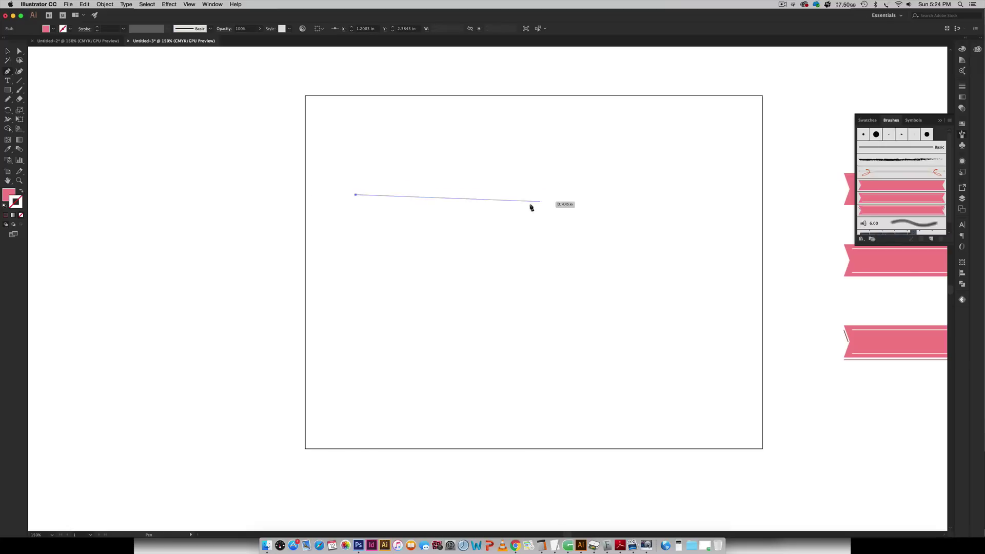
{"action": "left_click", "coordinate": [492, 195]}
{"action": "mouse_move", "coordinate": [492, 195]}
{"action": "left_mouse_down"}
{"action": "mouse_move", "coordinate": [547, 244]}
{"action": "mouse_move", "coordinate": [559, 282]}
{"action": "mouse_move", "coordinate": [496, 203]}
{"action": "mouse_move", "coordinate": [505, 208]}
{"action": "left_mouse_up"}
{"action": "key", "text": "alt"}
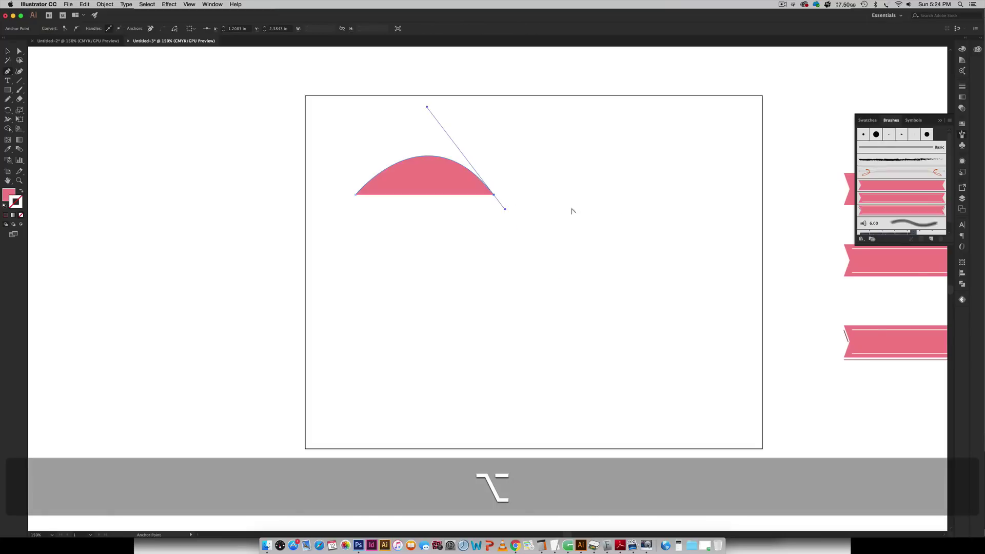
{"action": "left_click_drag", "start_coordinate": [638, 195], "coordinate": [697, 119]}
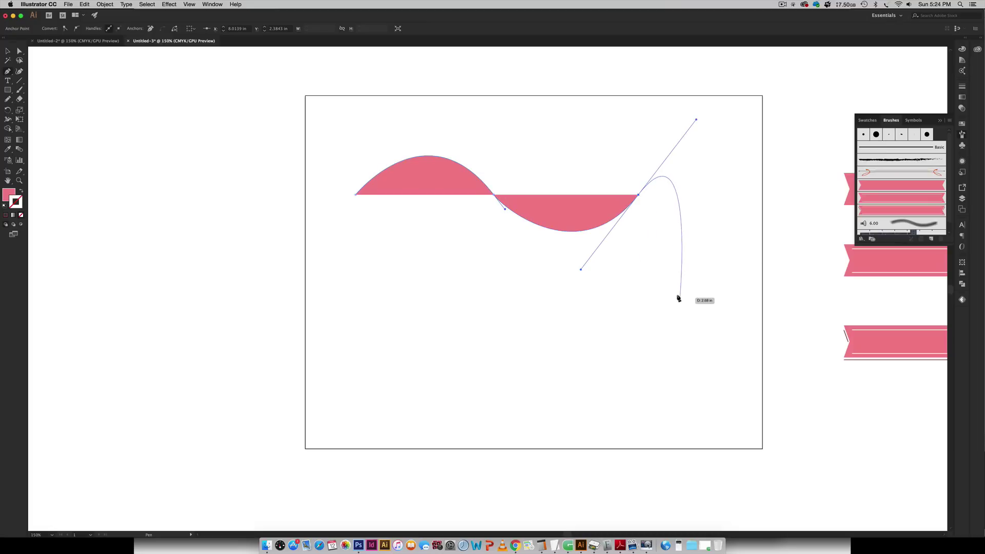
{"action": "key", "text": "v"}
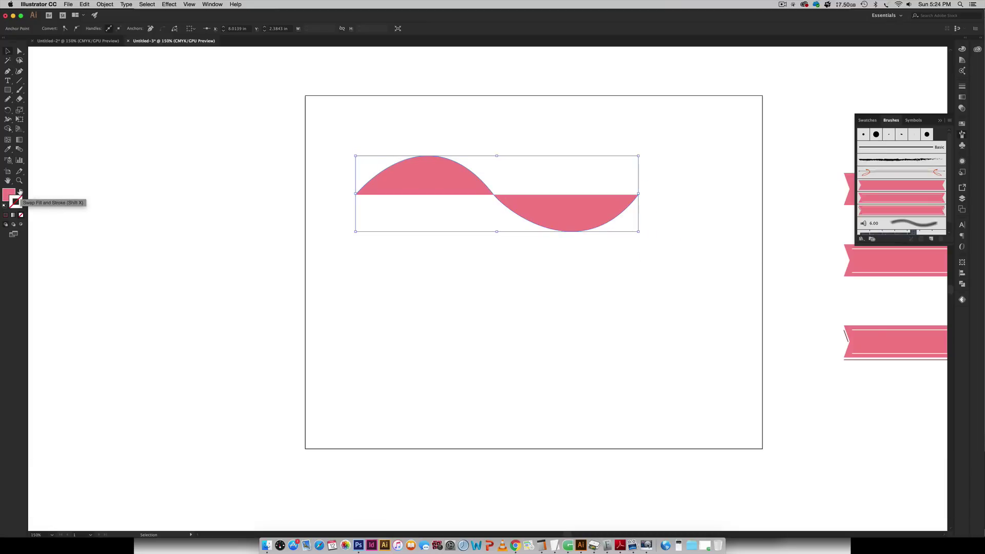
{"action": "left_click", "coordinate": [20, 192]}
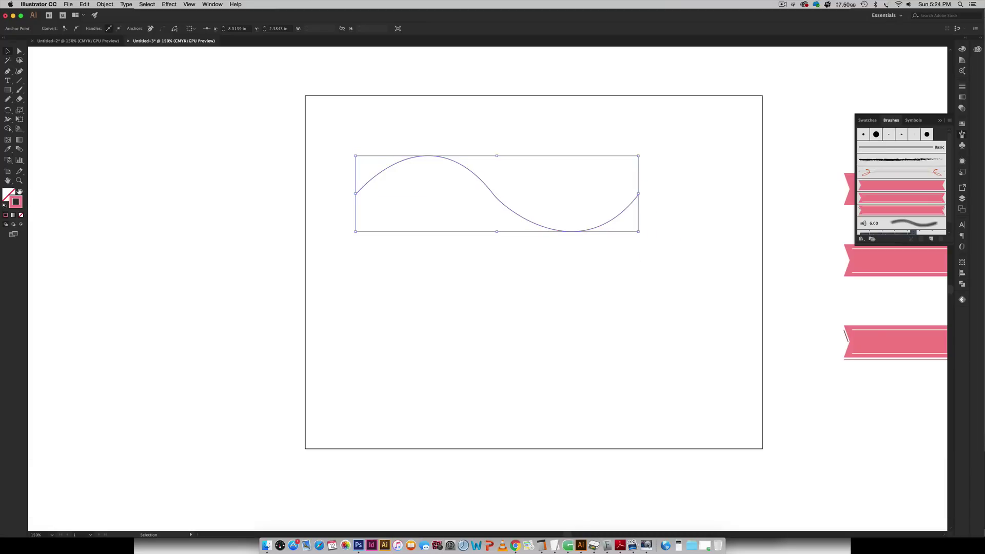
Apply the plain ribbon, pink + white and ribbon with shadow brushes in turn to the wavy path, ending with ribbon with shadow
{"action": "left_click", "coordinate": [889, 185]}
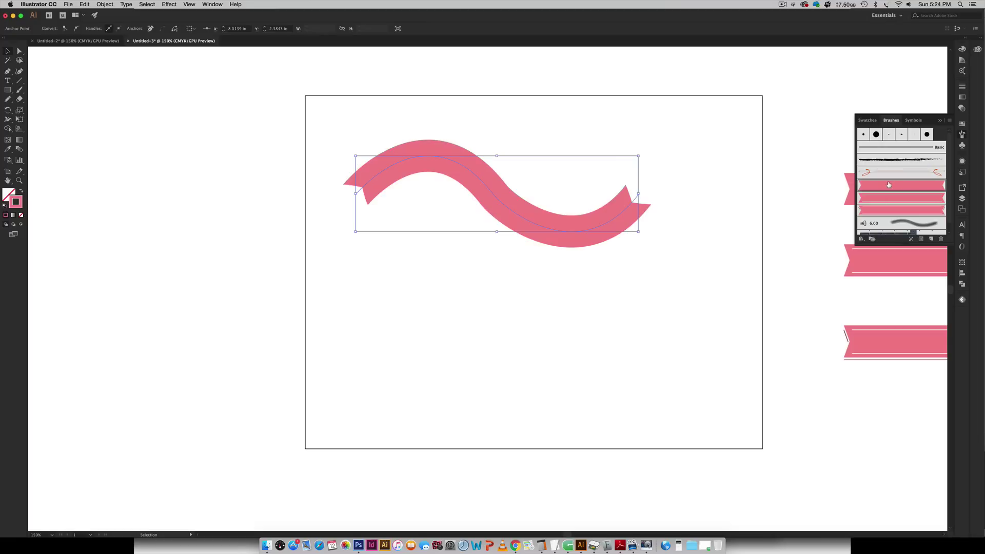
{"action": "left_click", "coordinate": [888, 198]}
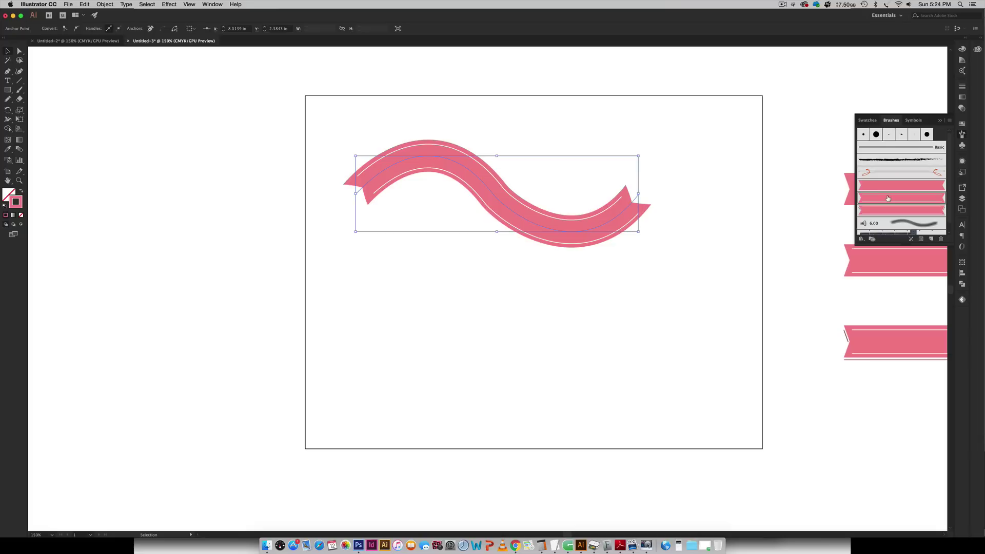
{"action": "left_click", "coordinate": [884, 209]}
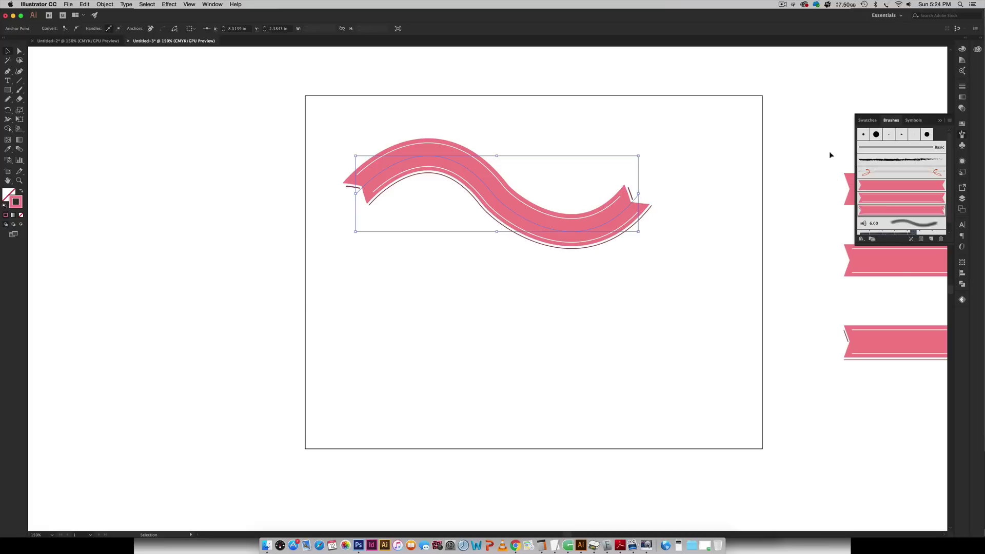
Try a 0.5 pt stroke weight on the wavy ribbon and return it to 1 pt
{"action": "left_click", "coordinate": [961, 84]}
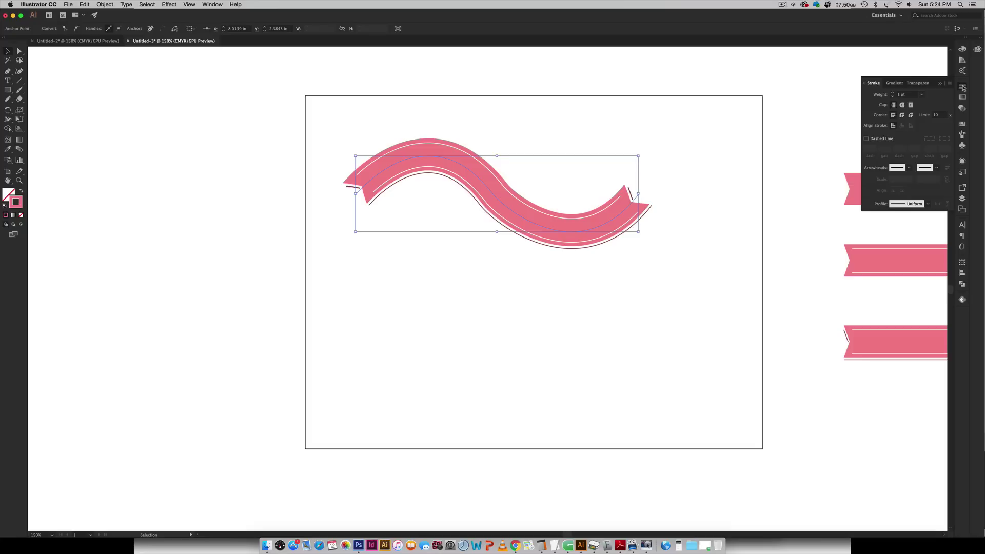
{"action": "left_click", "coordinate": [213, 4]}
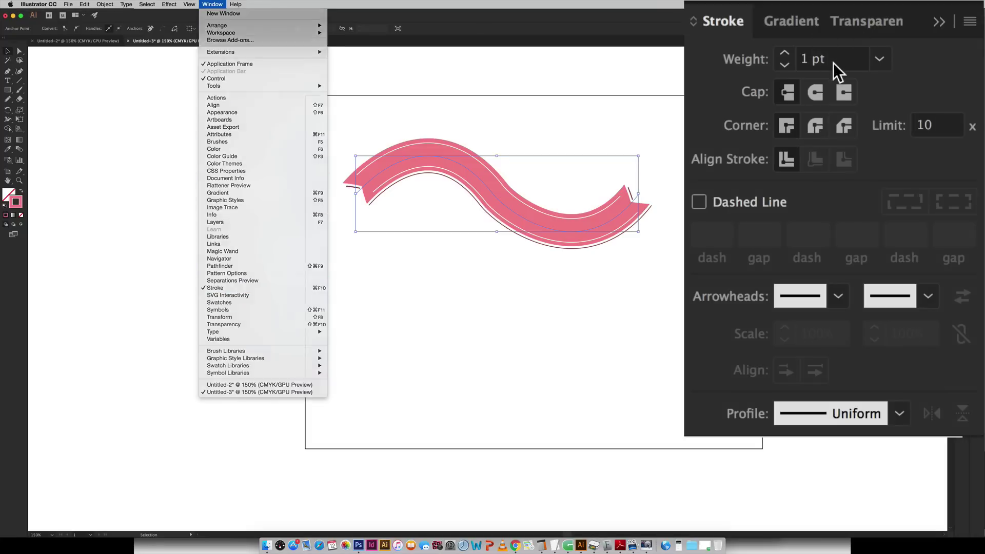
{"action": "left_click", "coordinate": [849, 62]}
{"action": "left_click", "coordinate": [757, 66]}
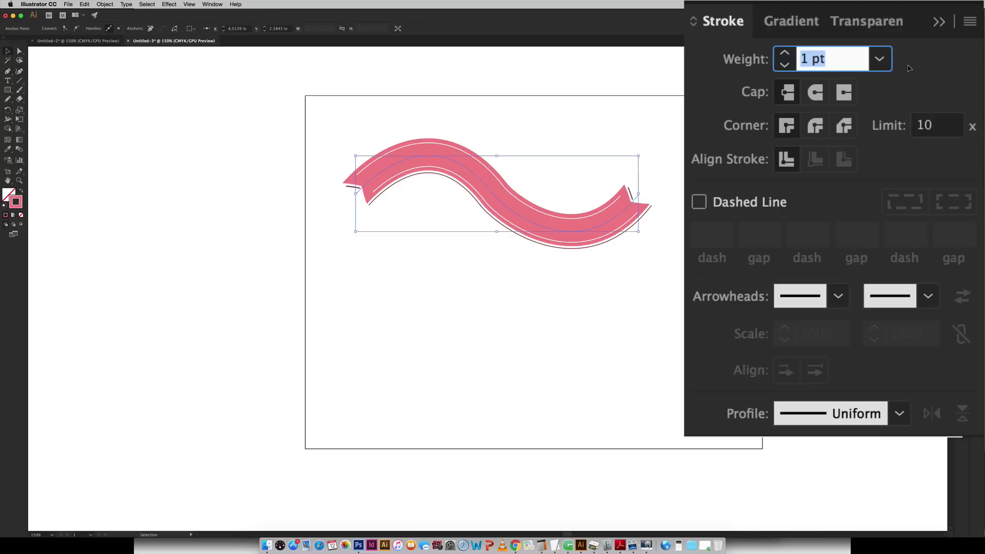
{"action": "type", "text": ".5"}
{"action": "key", "text": "Return"}
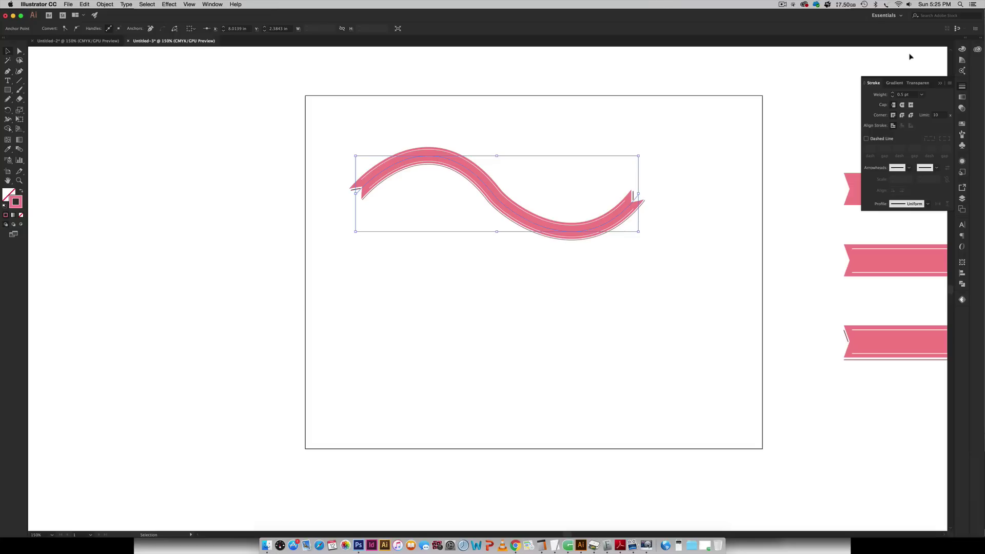
{"action": "left_click", "coordinate": [892, 93]}
{"action": "left_click", "coordinate": [892, 92]}
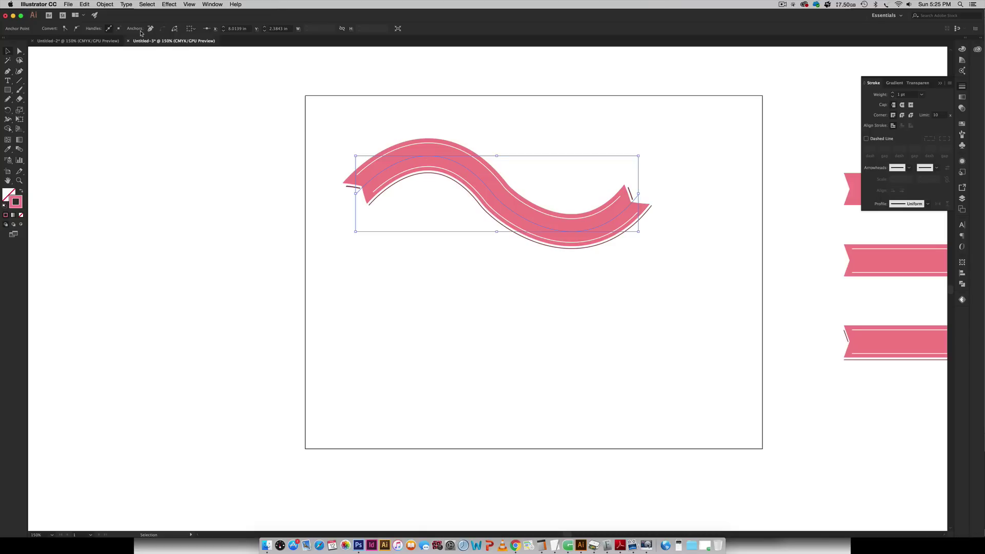
Expand the appearance of the wavy ribbon, move it up to the artboard's upper edge and deselect it
{"action": "left_click", "coordinate": [105, 5]}
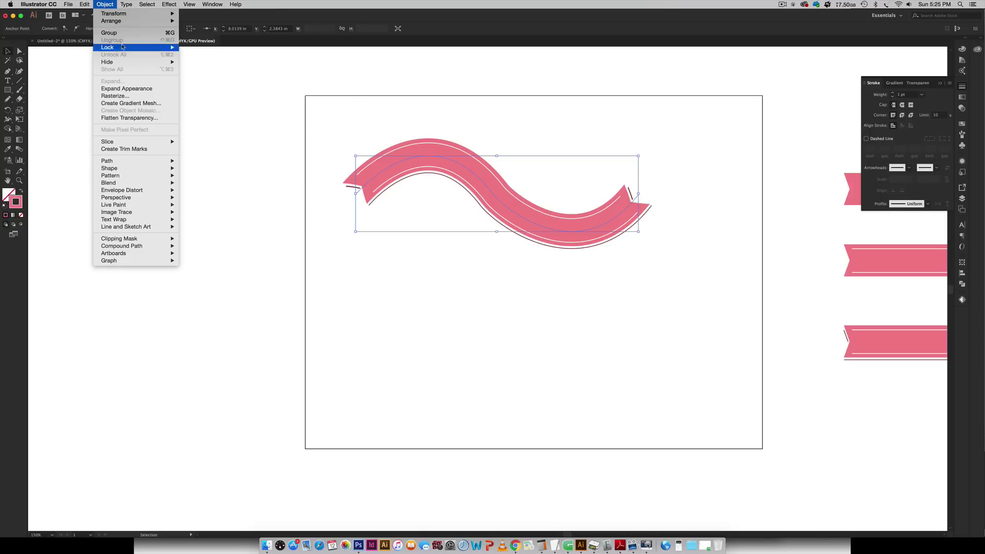
{"action": "left_click", "coordinate": [128, 88]}
{"action": "left_click_drag", "start_coordinate": [597, 232], "coordinate": [631, 190]}
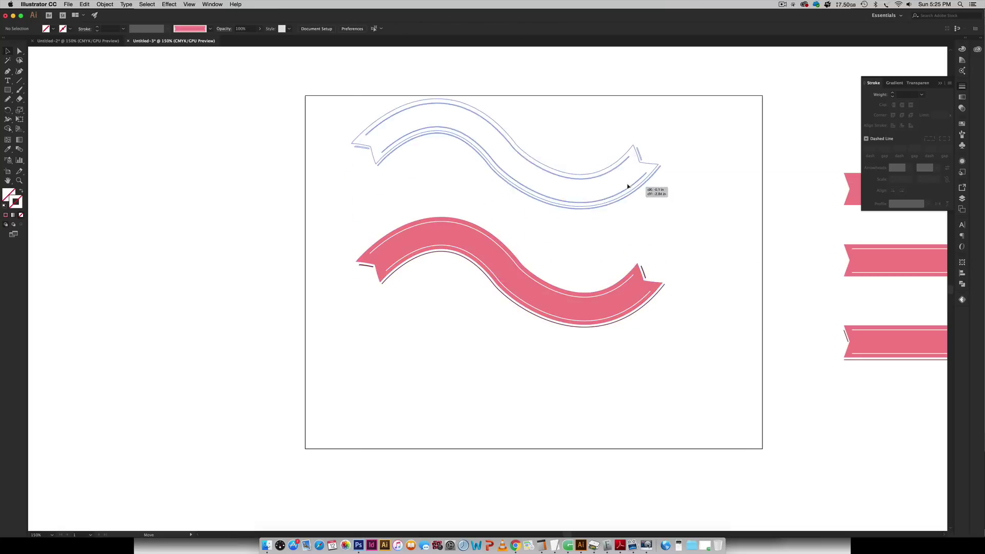
{"action": "left_click", "coordinate": [541, 350]}
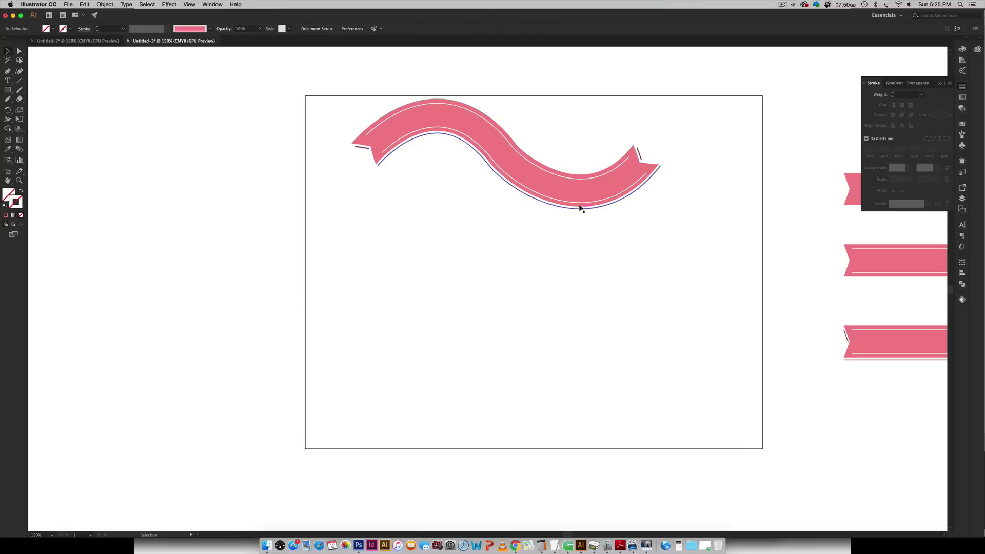
Recolor only the expanded ribbon's pink body to purple by raising the fill's cyan to about 58%, and deselect it
{"action": "key", "text": "a"}
{"action": "left_click", "coordinate": [551, 183]}
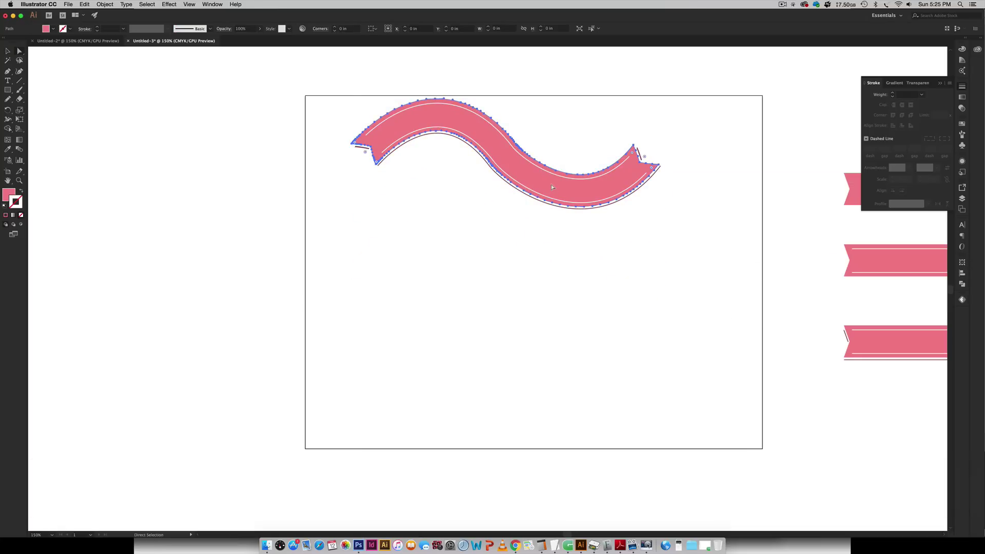
{"action": "left_click", "coordinate": [962, 49]}
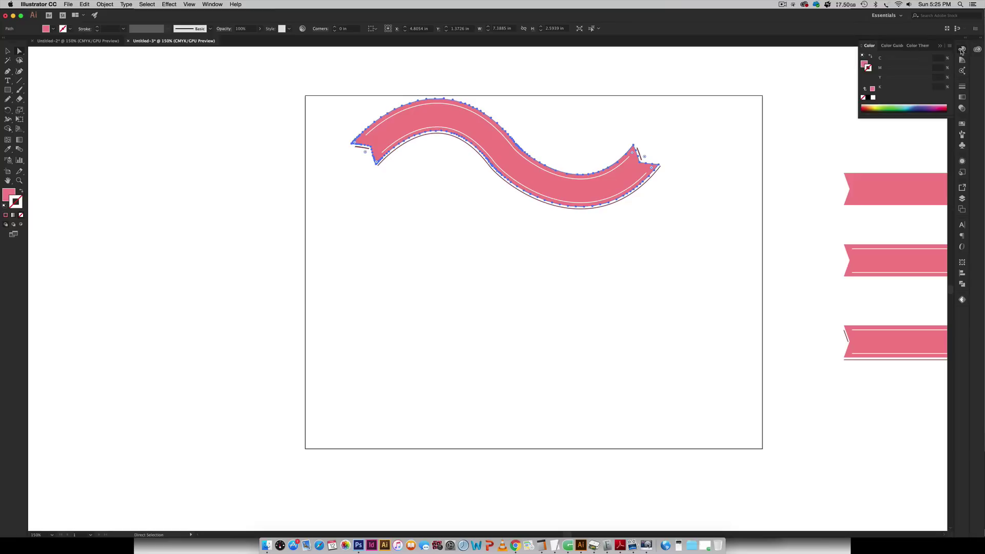
{"action": "left_click", "coordinate": [863, 63]}
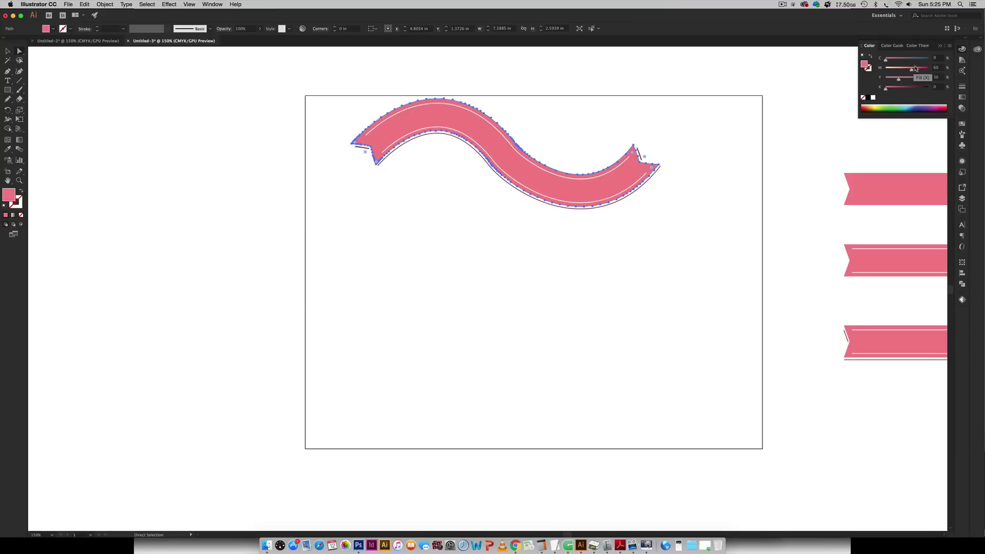
{"action": "left_click_drag", "start_coordinate": [891, 62], "coordinate": [912, 61]}
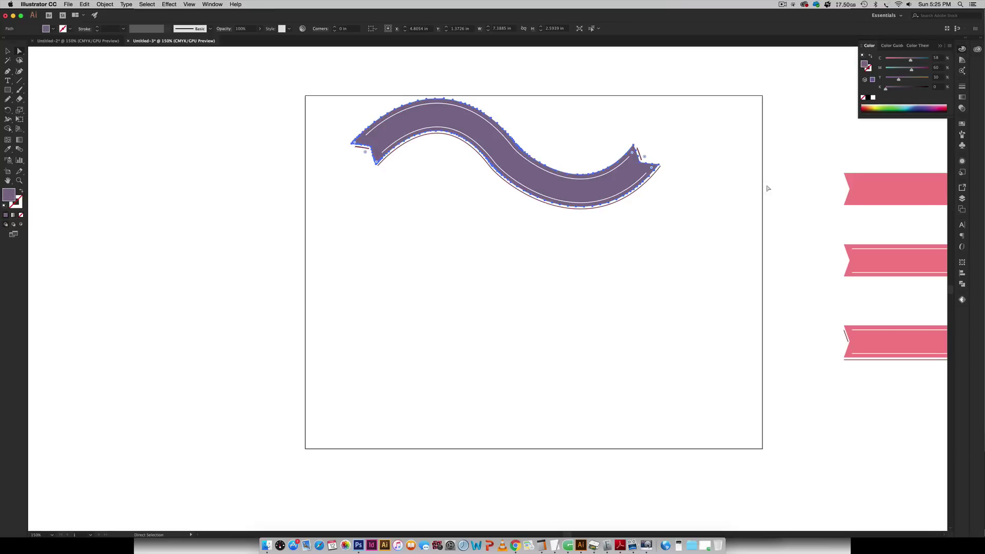
{"action": "left_click", "coordinate": [666, 286]}
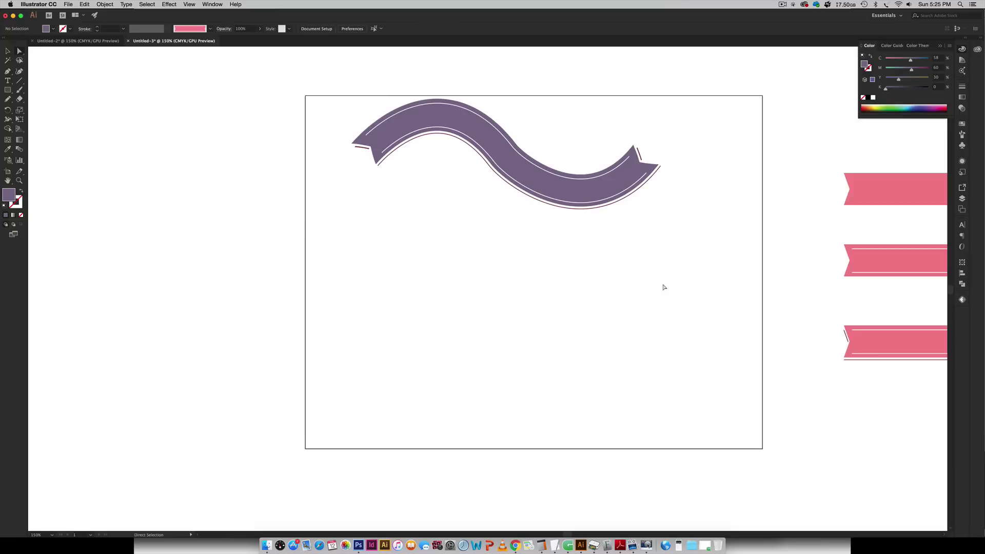
Delete the black charcoal and orange ornamental art brushes from the document's brushes
{"action": "scroll", "coordinate": [651, 115], "scroll_direction": "right", "scroll_amount": 10}
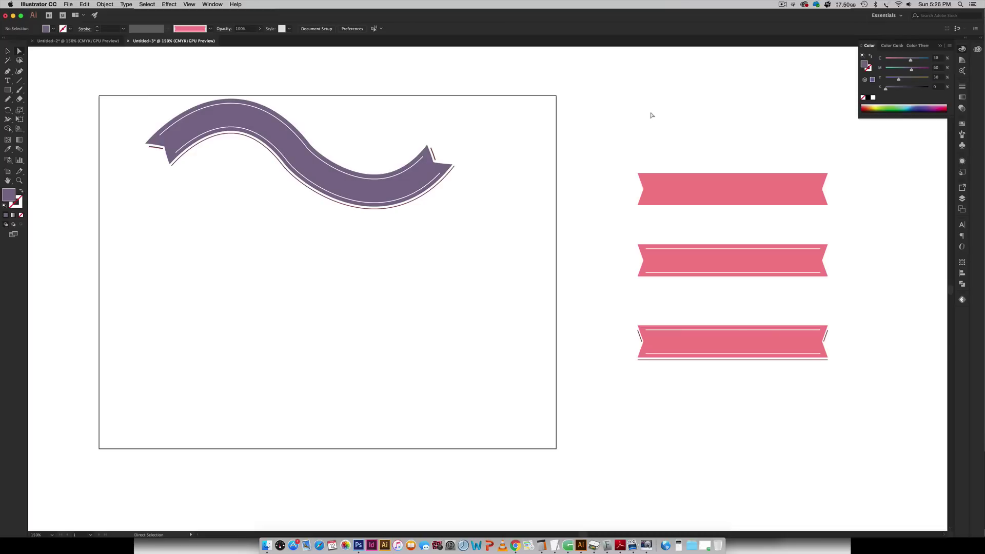
{"action": "left_click", "coordinate": [962, 135]}
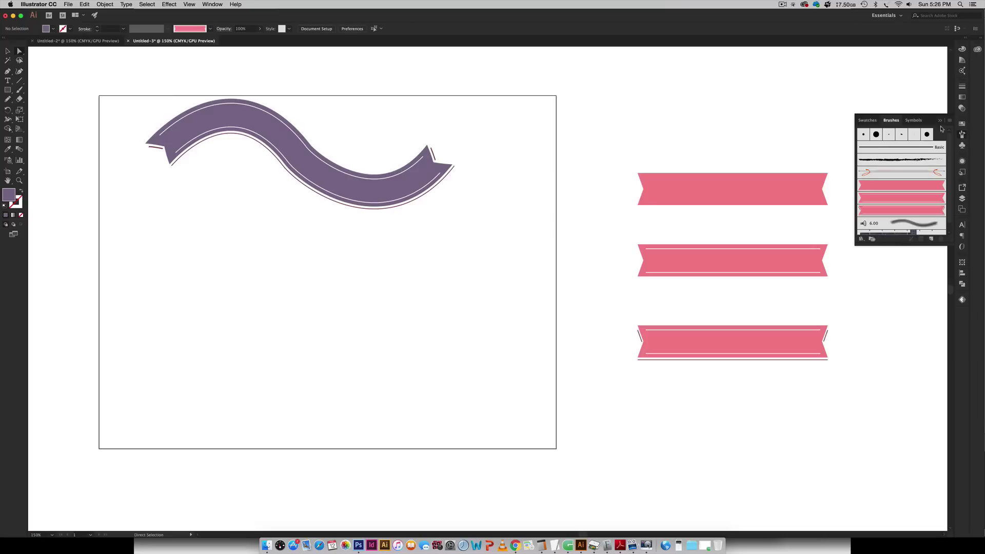
{"action": "left_click", "coordinate": [920, 160]}
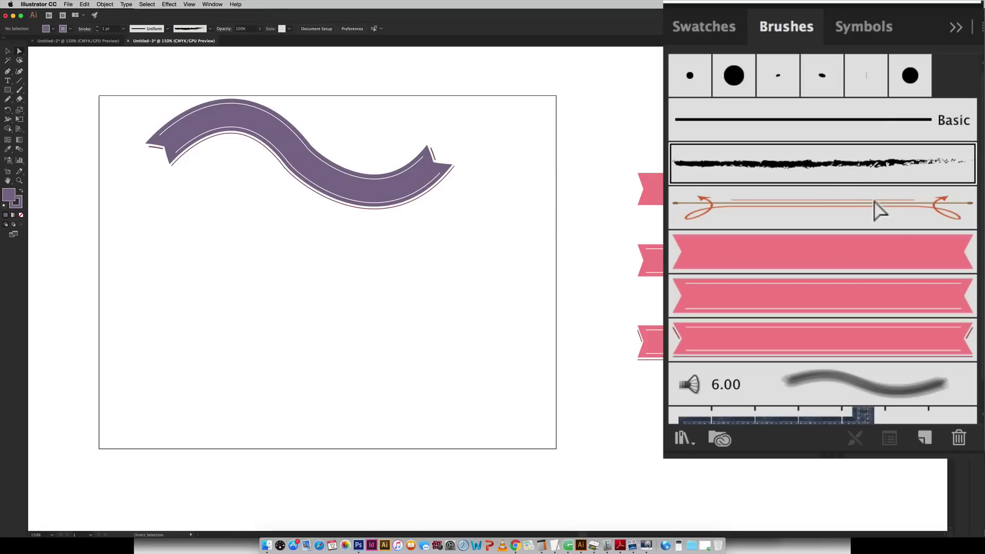
{"action": "left_click", "coordinate": [917, 173], "text": "shift"}
{"action": "left_click", "coordinate": [959, 438]}
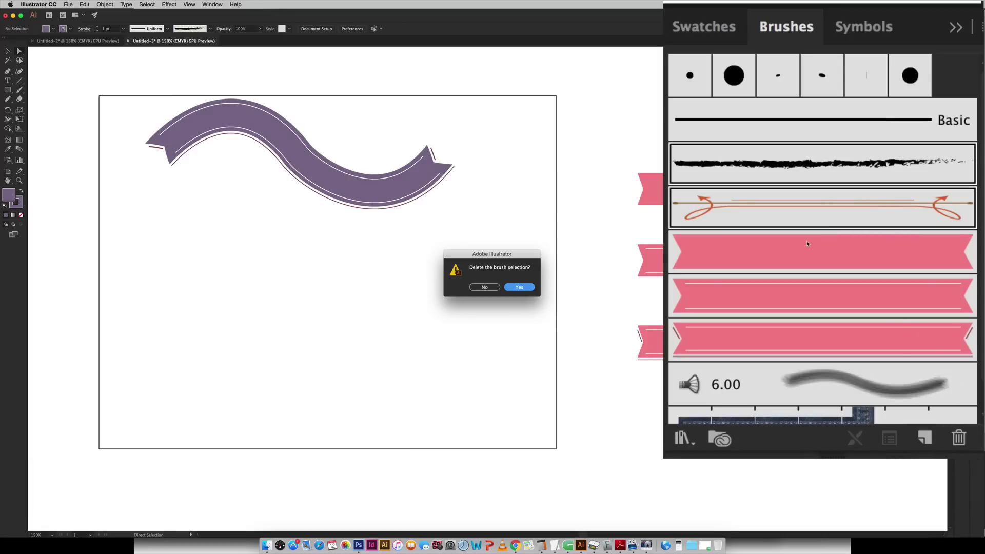
{"action": "left_click", "coordinate": [514, 286]}
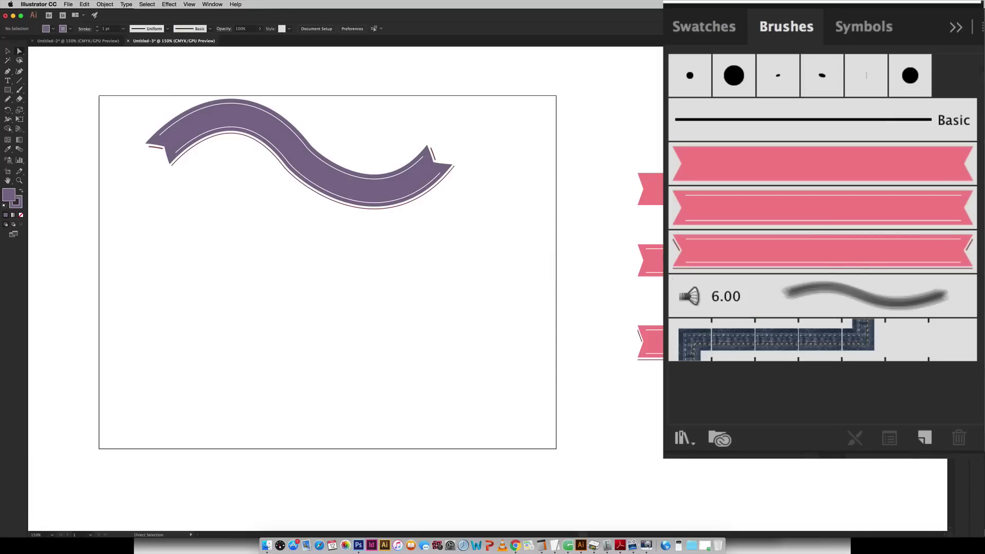
Delete the 6.00 bristle brush and the denim pattern brush, keeping the three ribbon brushes
{"action": "left_click", "coordinate": [823, 287]}
{"action": "left_click", "coordinate": [869, 334], "text": "shift"}
{"action": "left_click", "coordinate": [957, 435]}
{"action": "left_click", "coordinate": [517, 286]}
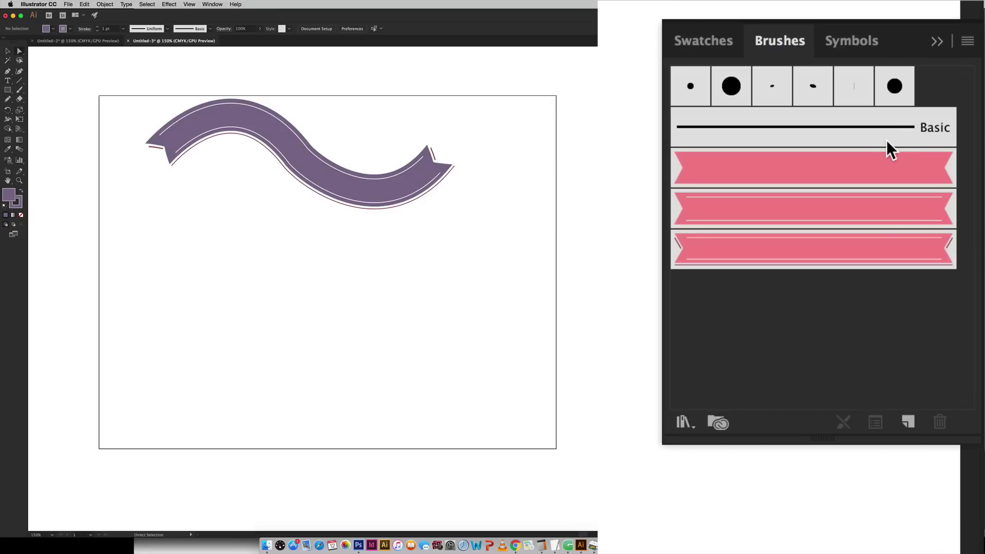
Look over the commands for saving the brush library and opening another library, and dismiss them
{"action": "left_click", "coordinate": [967, 43]}
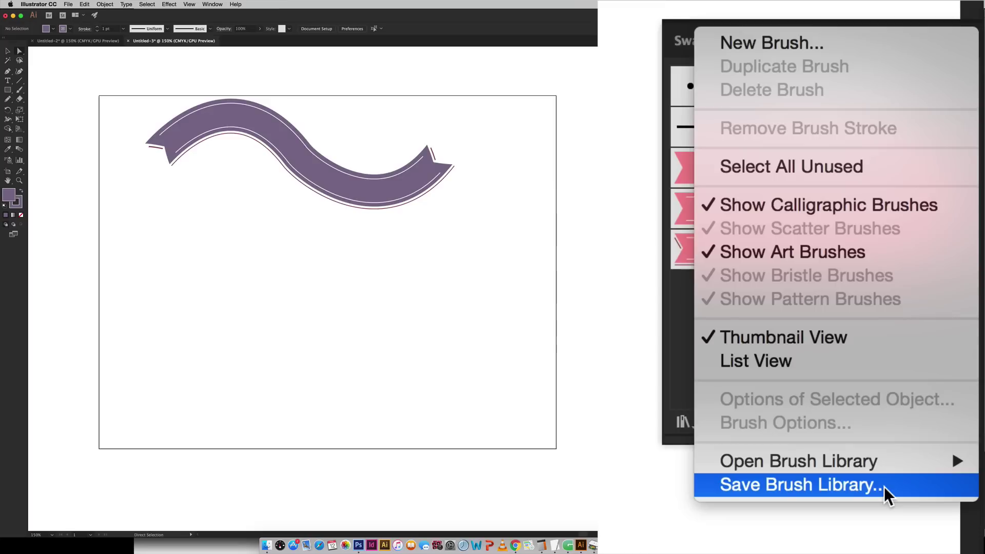
{"action": "mouse_move", "coordinate": [861, 464]}
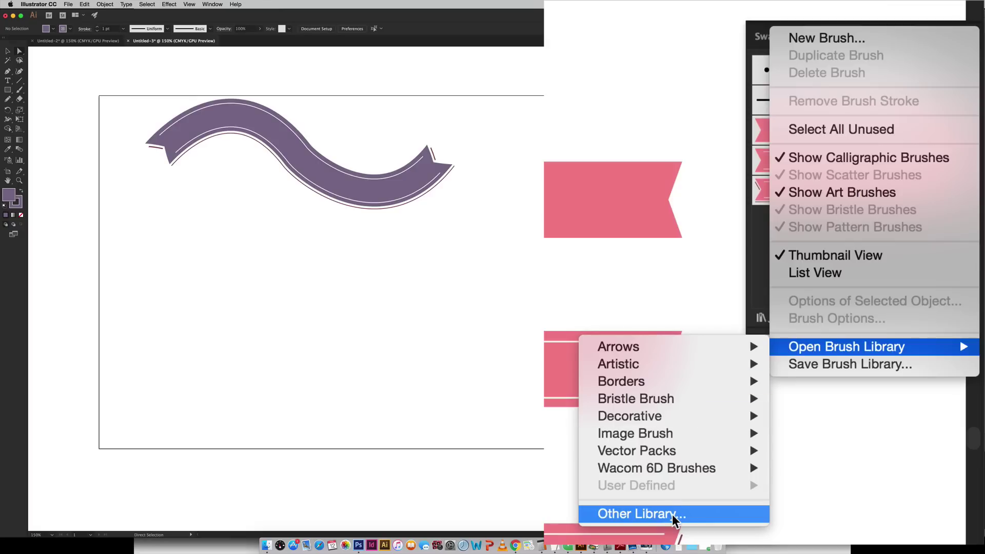
{"action": "left_click", "coordinate": [763, 225]}
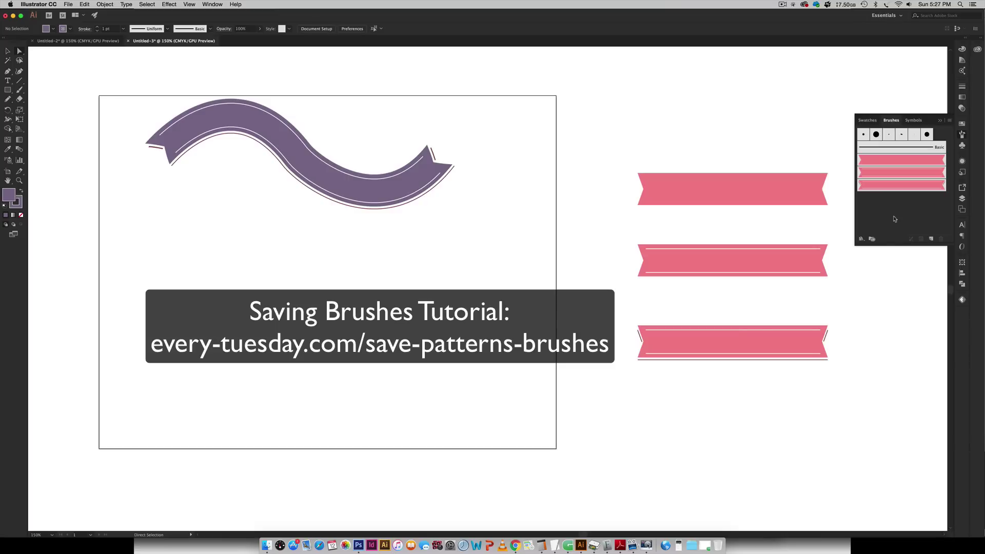
Switch to the Untitled-2 document to view its wavy and flat ribbon banners
{"action": "left_click", "coordinate": [97, 40]}
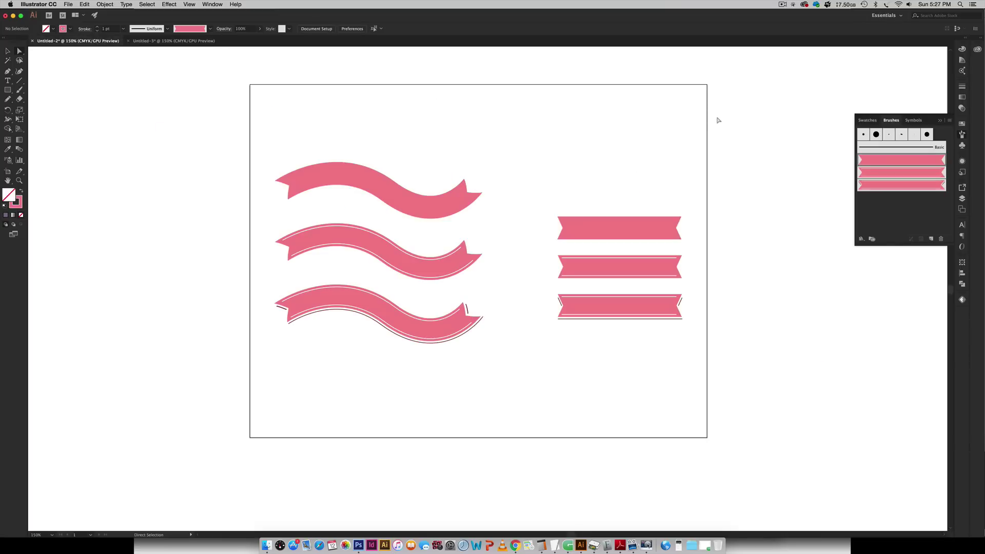